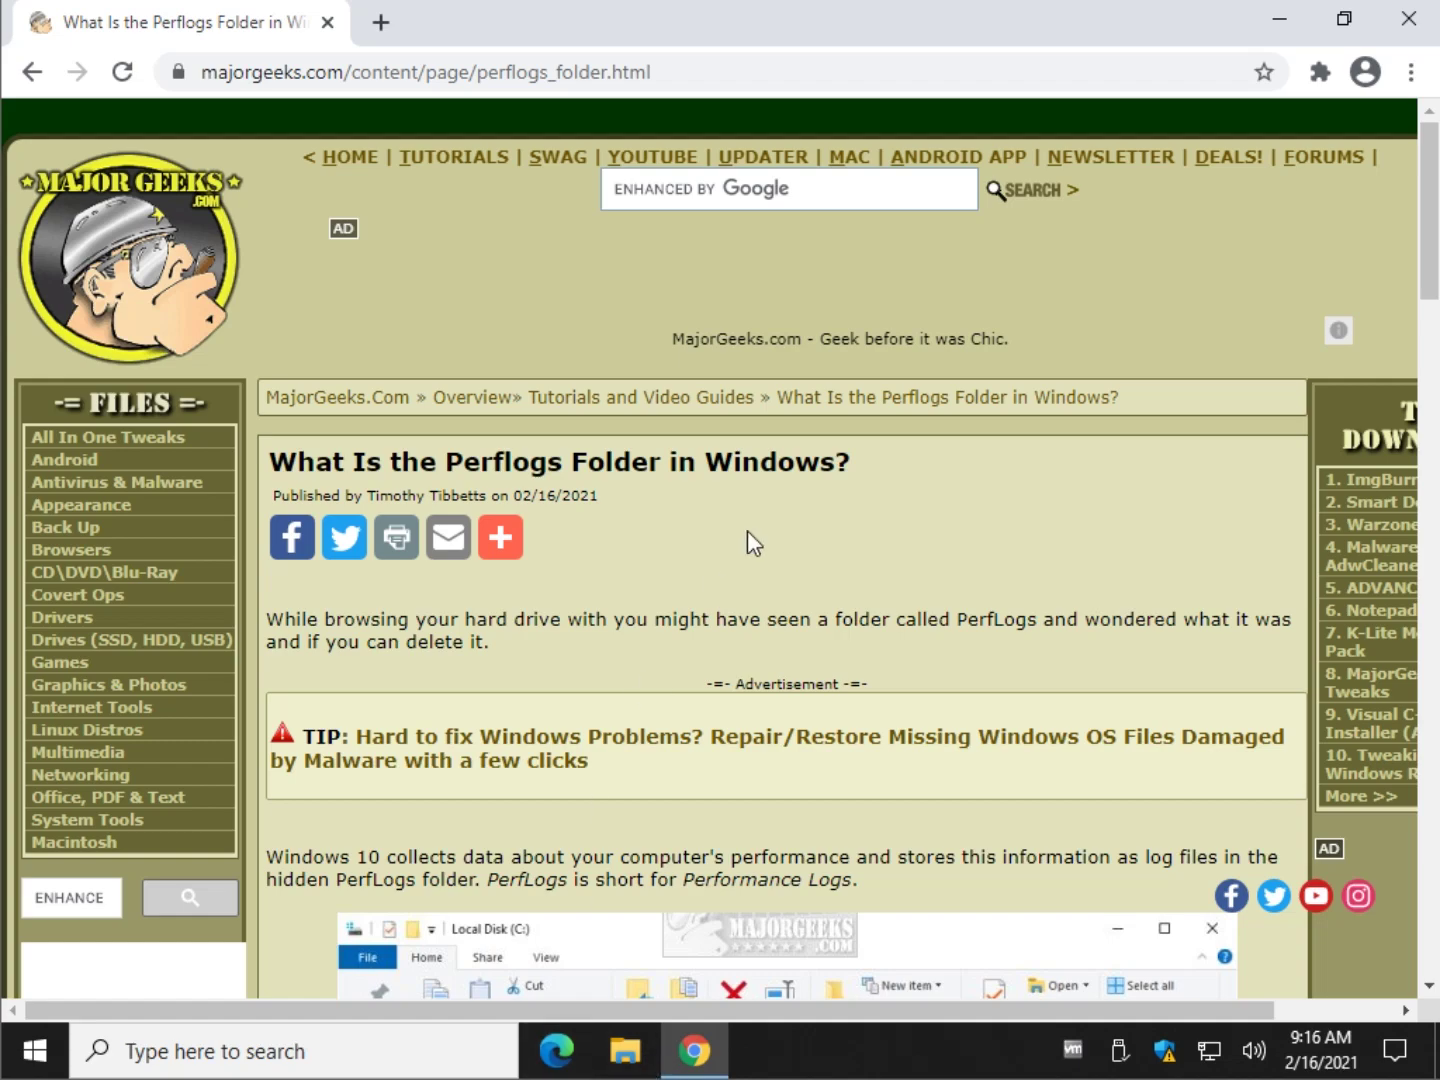
# - Open File Explorer and list the contents of Local Disk (C:), including PerfLogs
pyautogui.click(625, 1051)
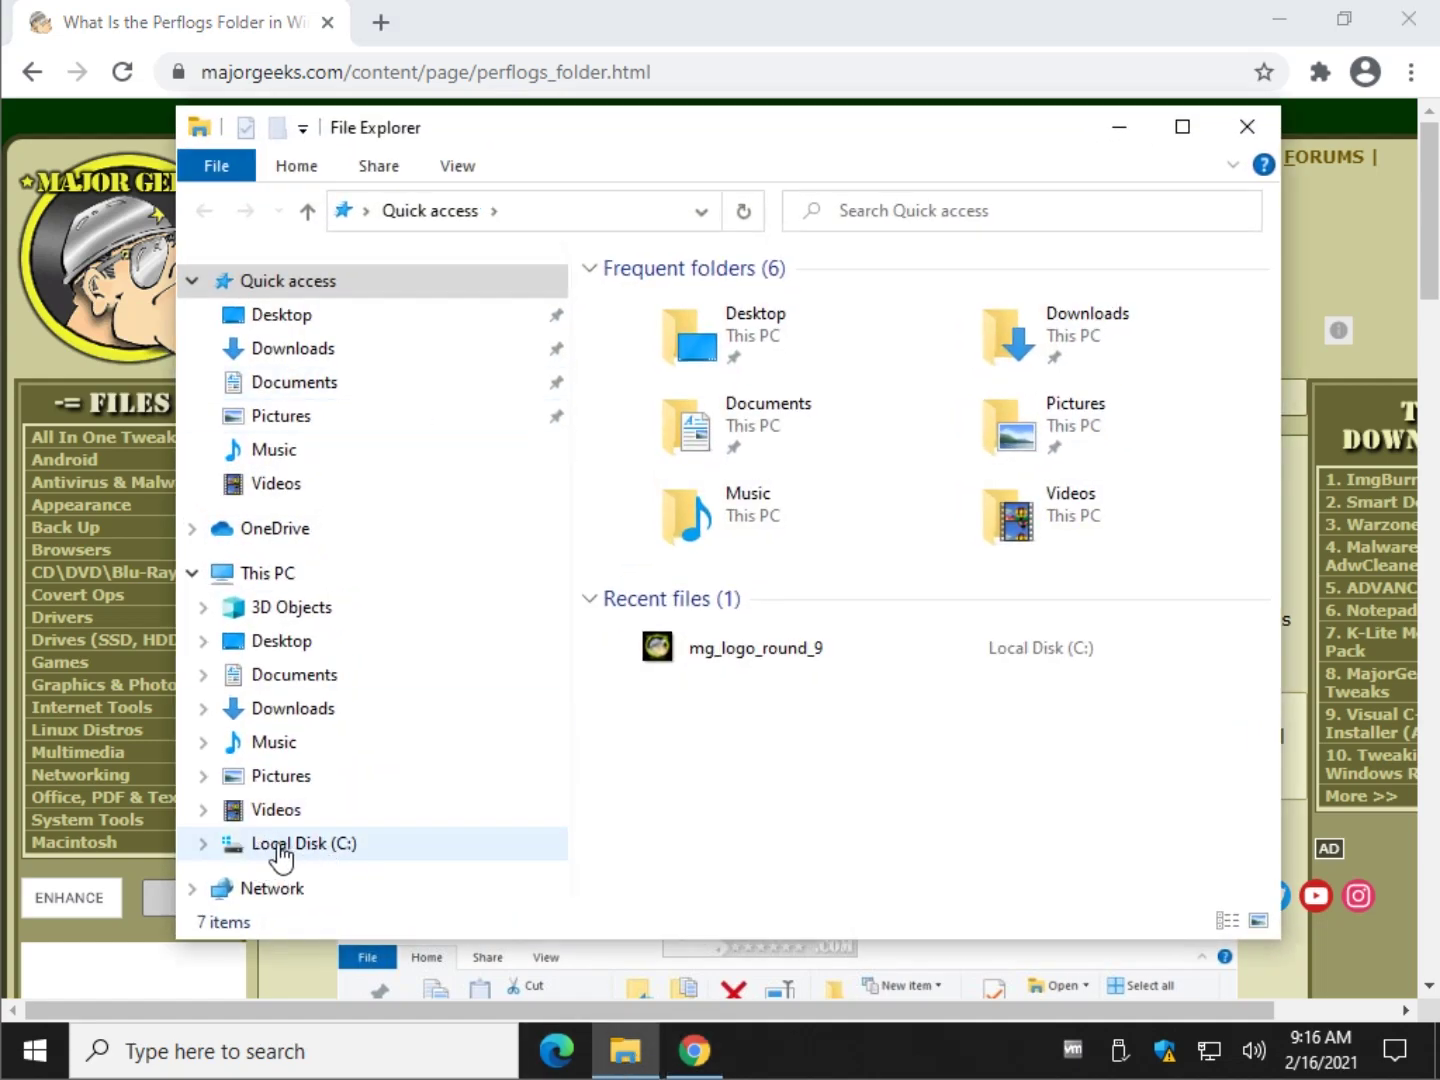
pyautogui.click(281, 852)
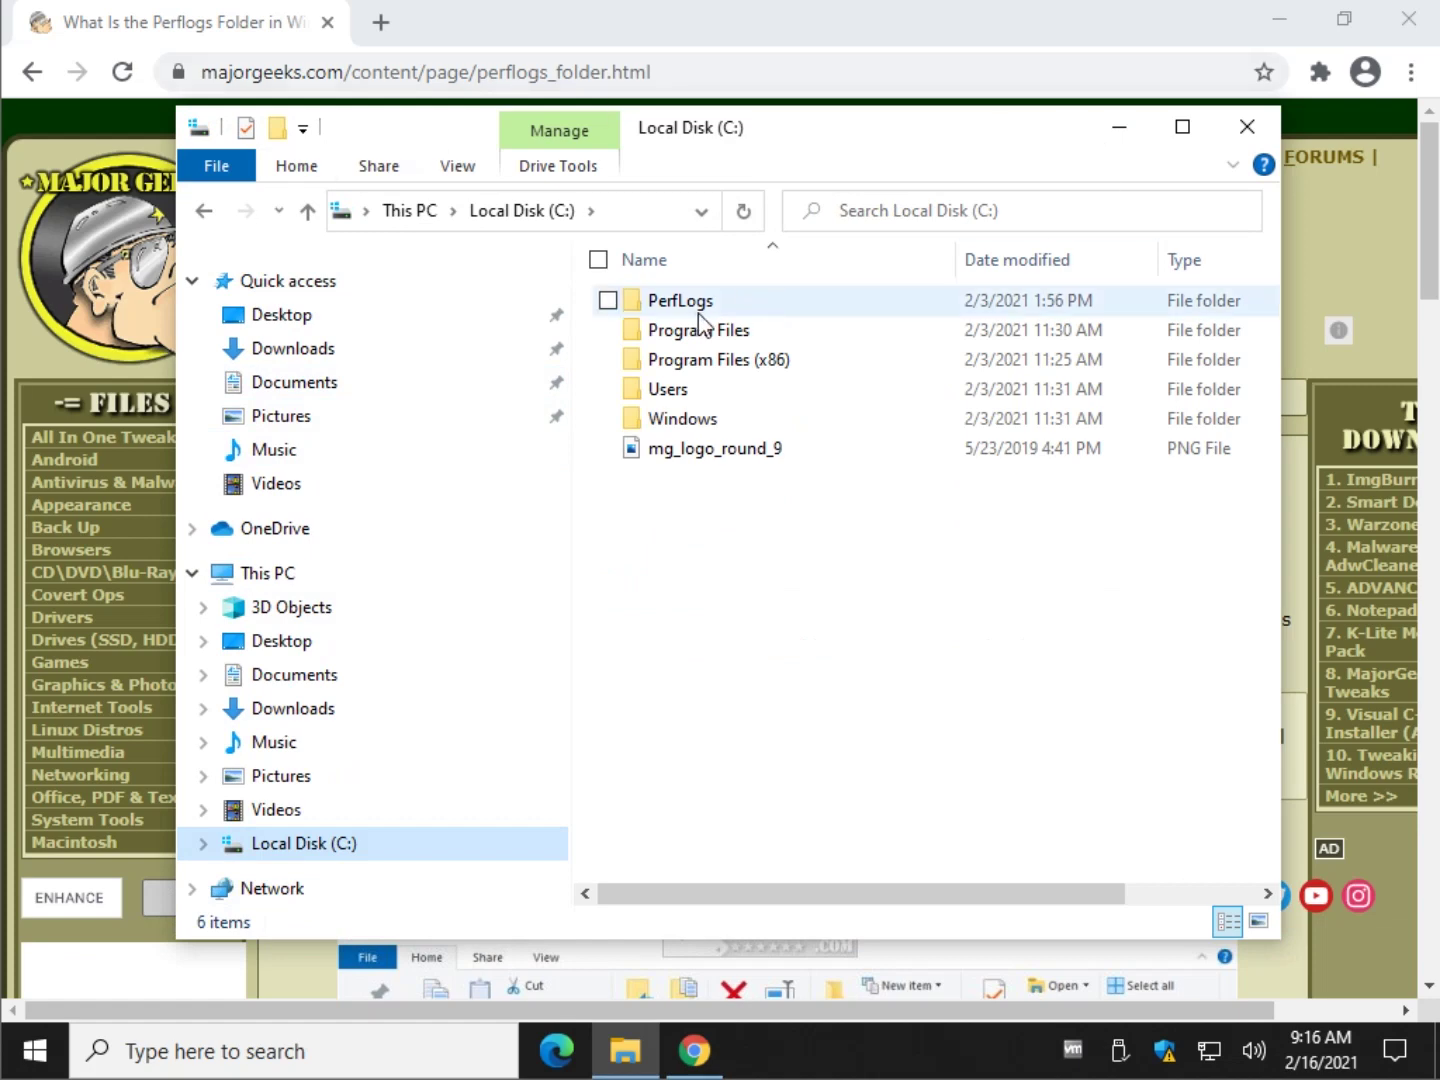
pyautogui.moveTo(679, 301)
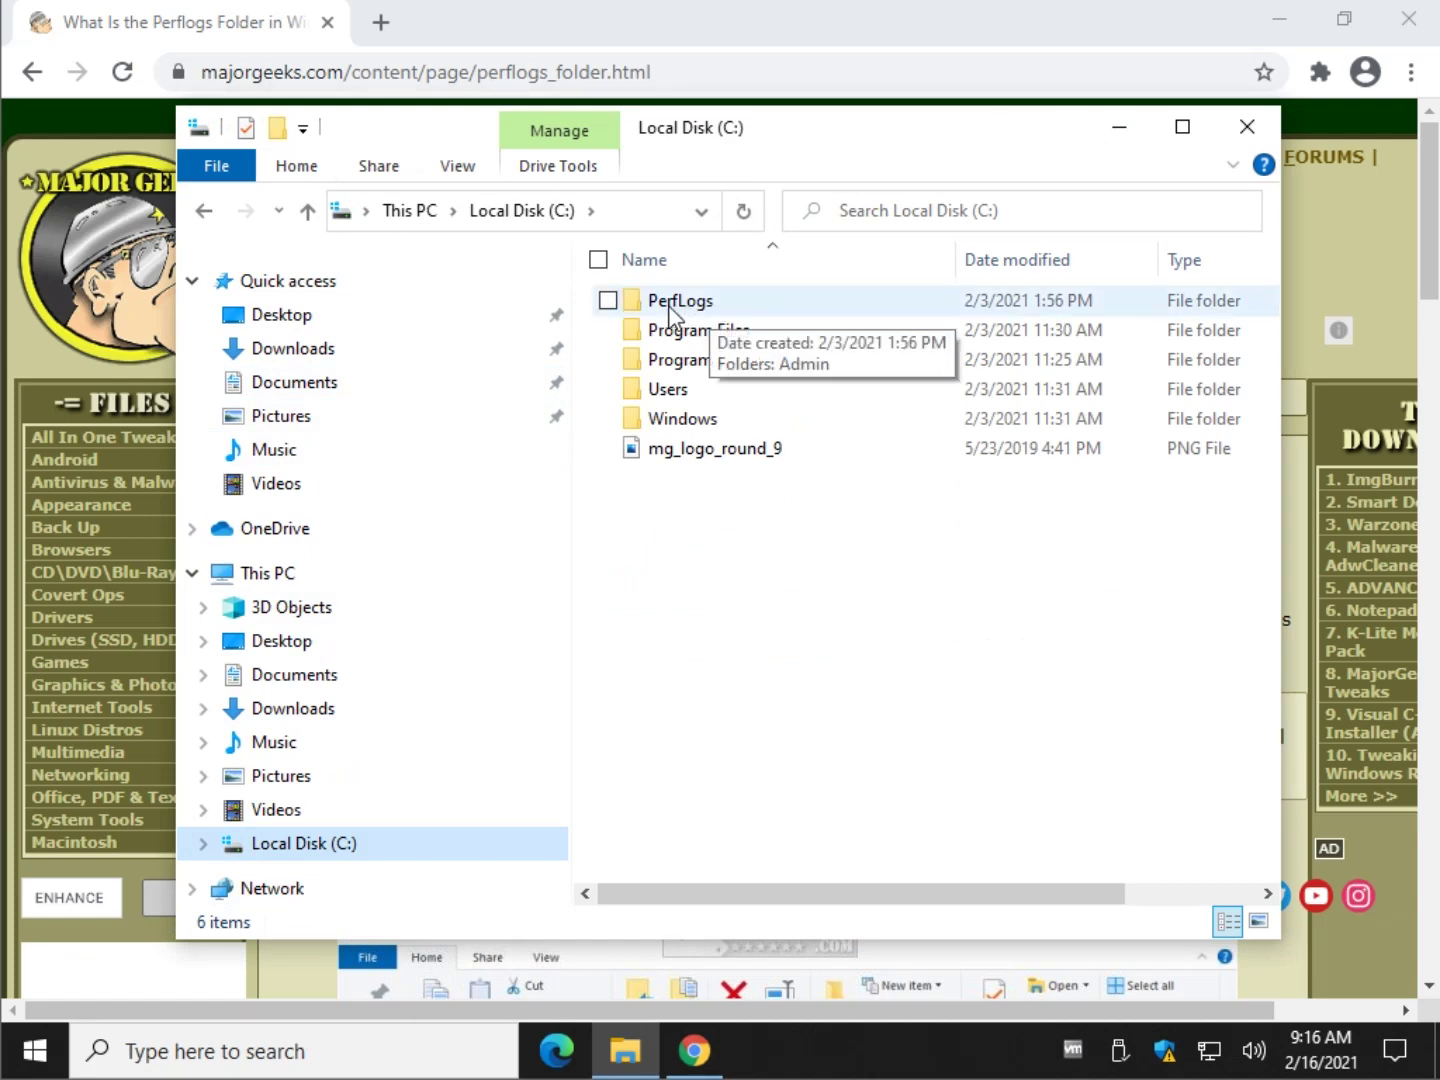
# - Bring the Chrome PerfLogs article forward to its Performance Monitor section
pyautogui.click(845, 71)
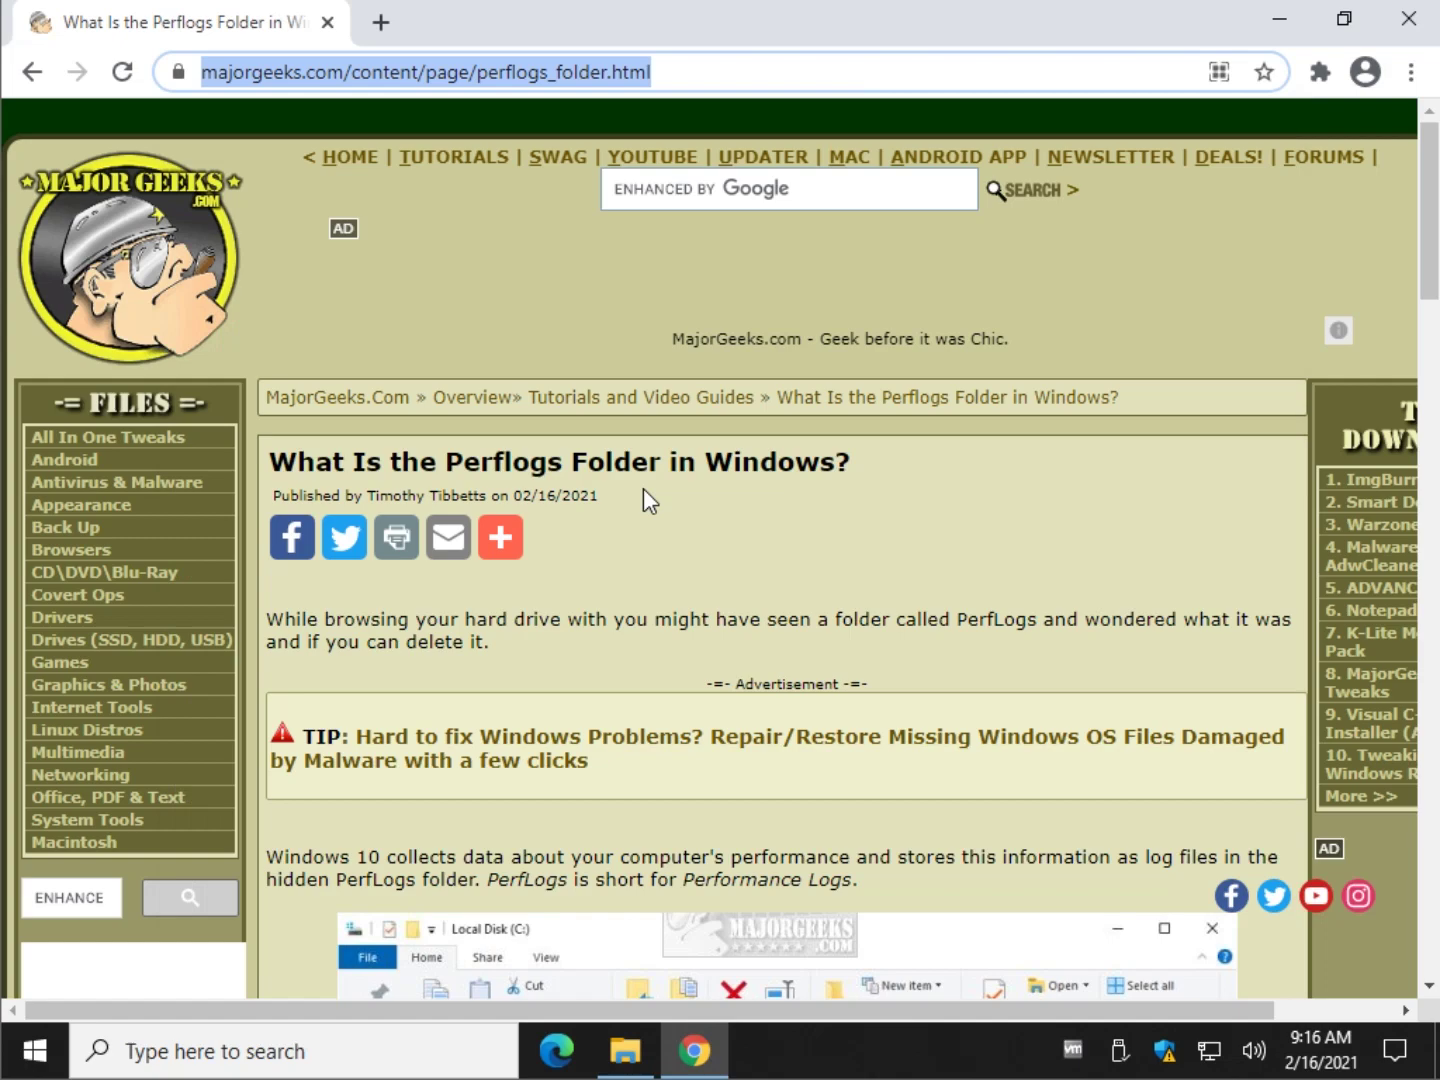
pyautogui.scroll(-3, 643, 488)
pyautogui.scroll(-1, 604, 491)
pyautogui.scroll(-1, 608, 491)
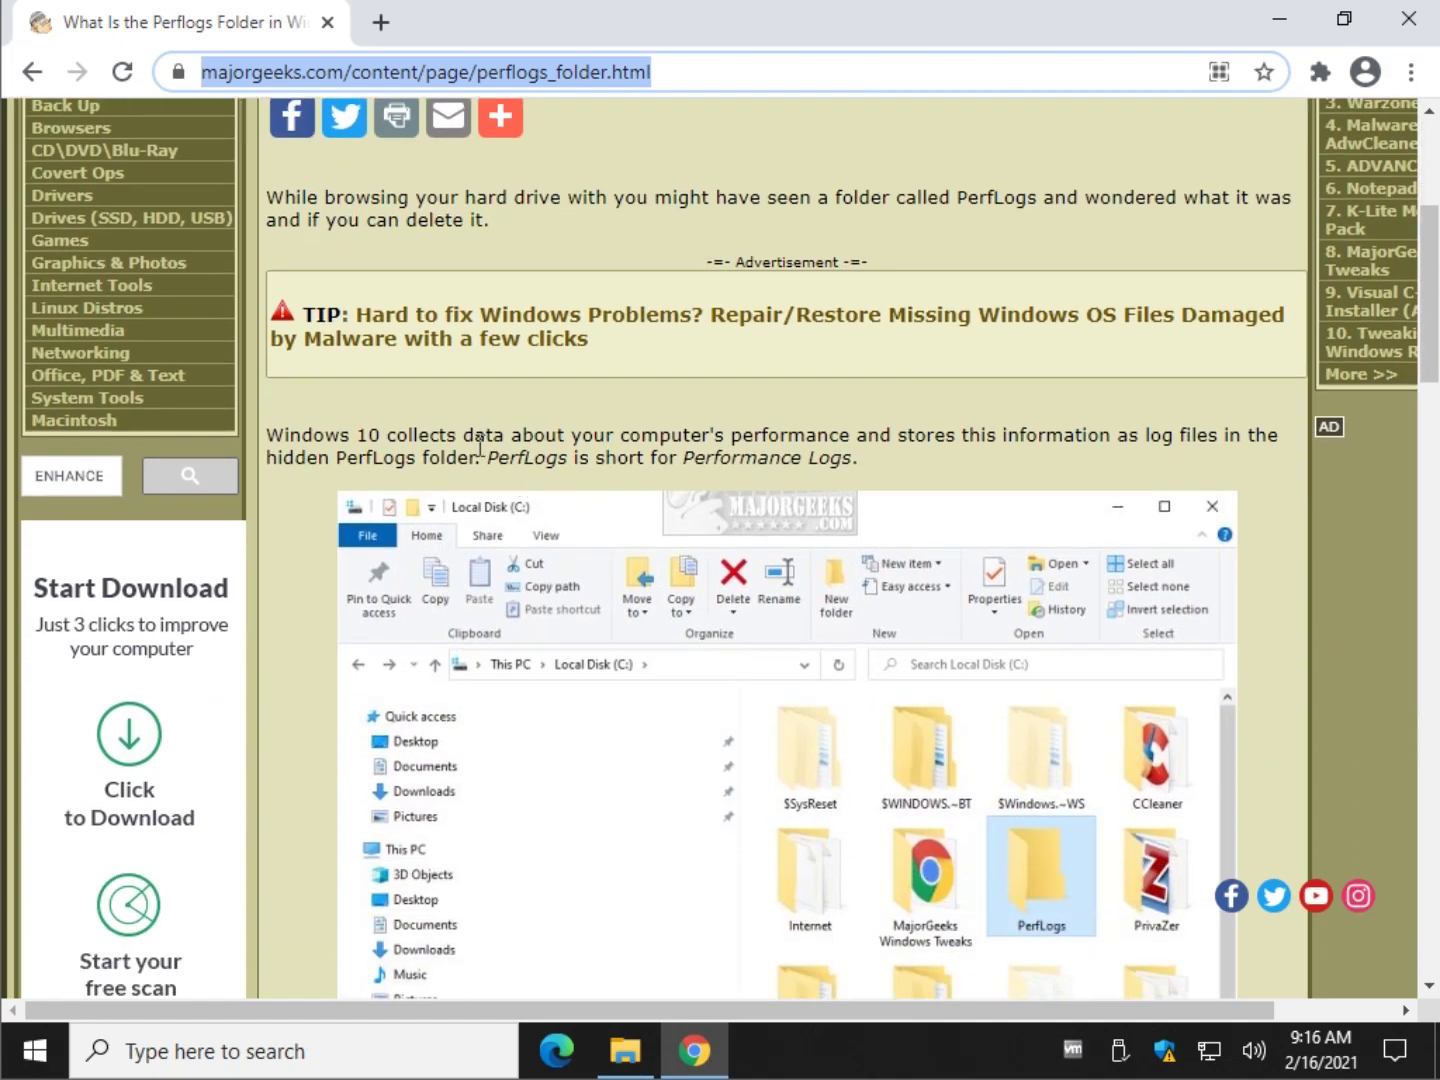
pyautogui.scroll(-3, 318, 482)
pyautogui.scroll(-2, 318, 481)
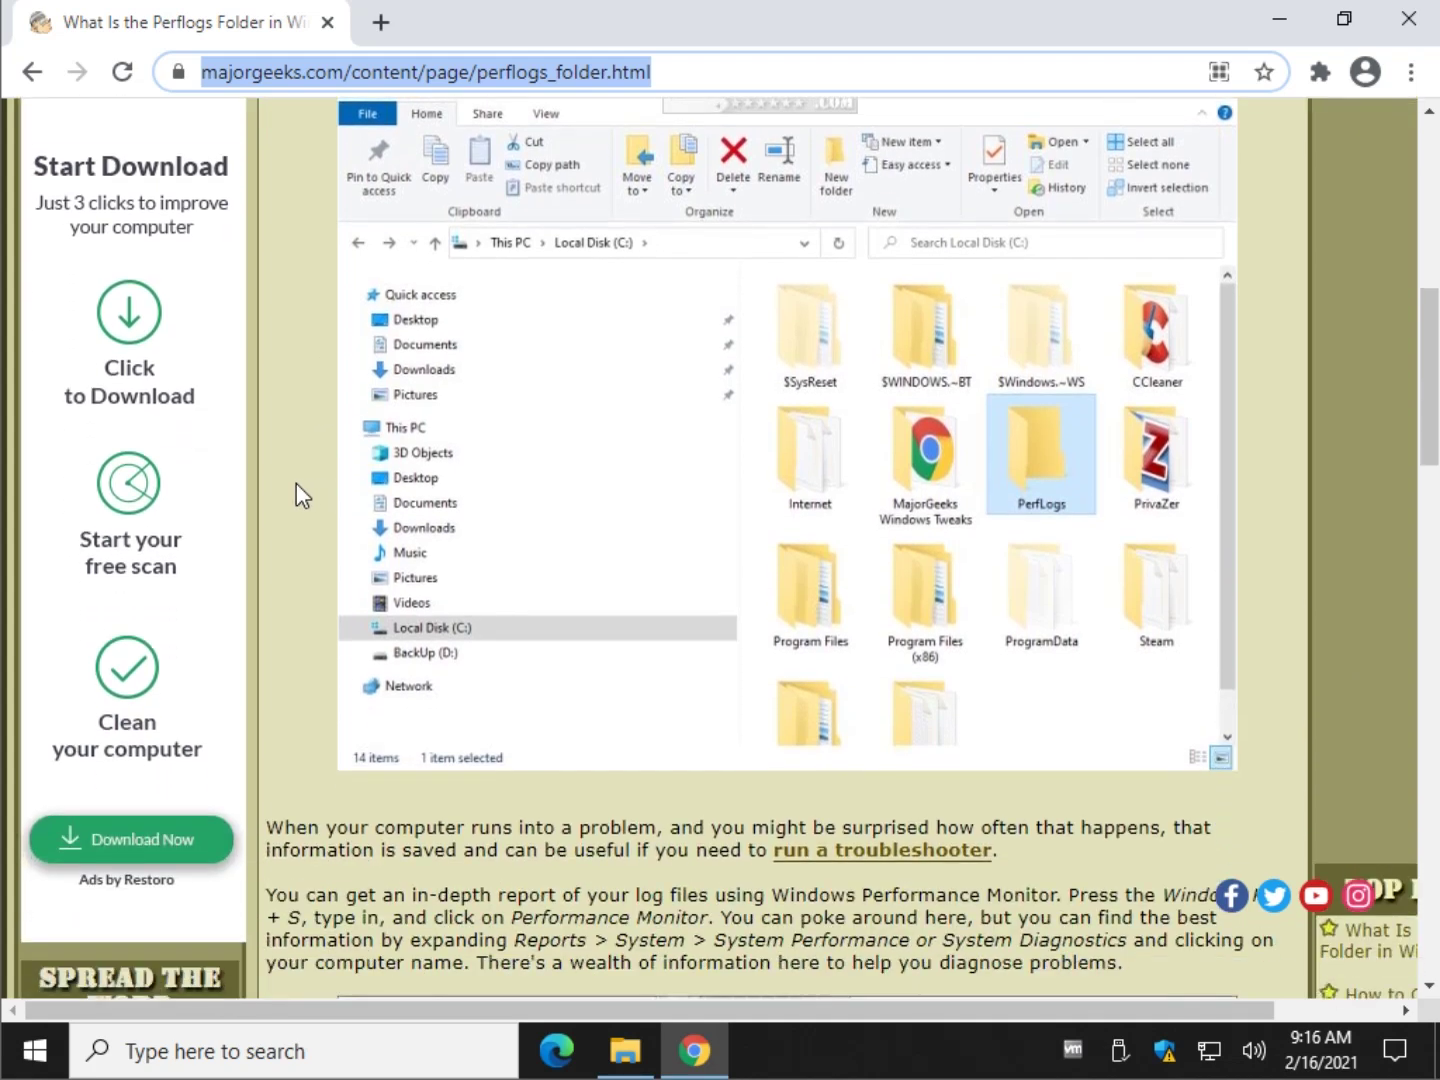
pyautogui.scroll(-2, 296, 483)
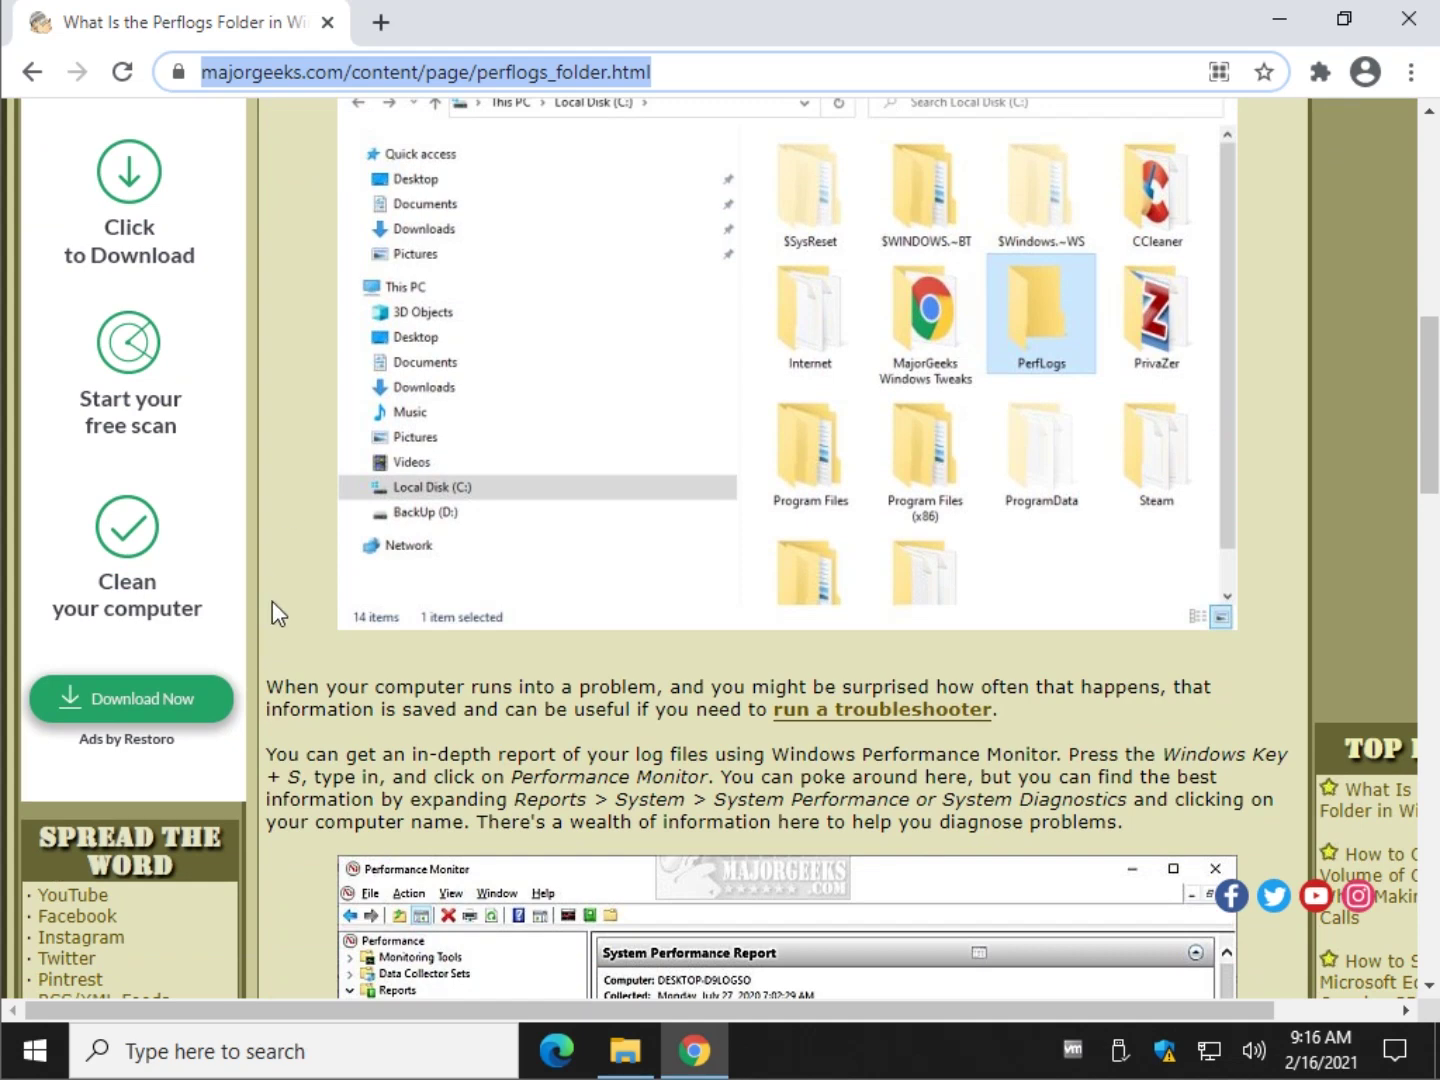
pyautogui.scroll(-2, 282, 608)
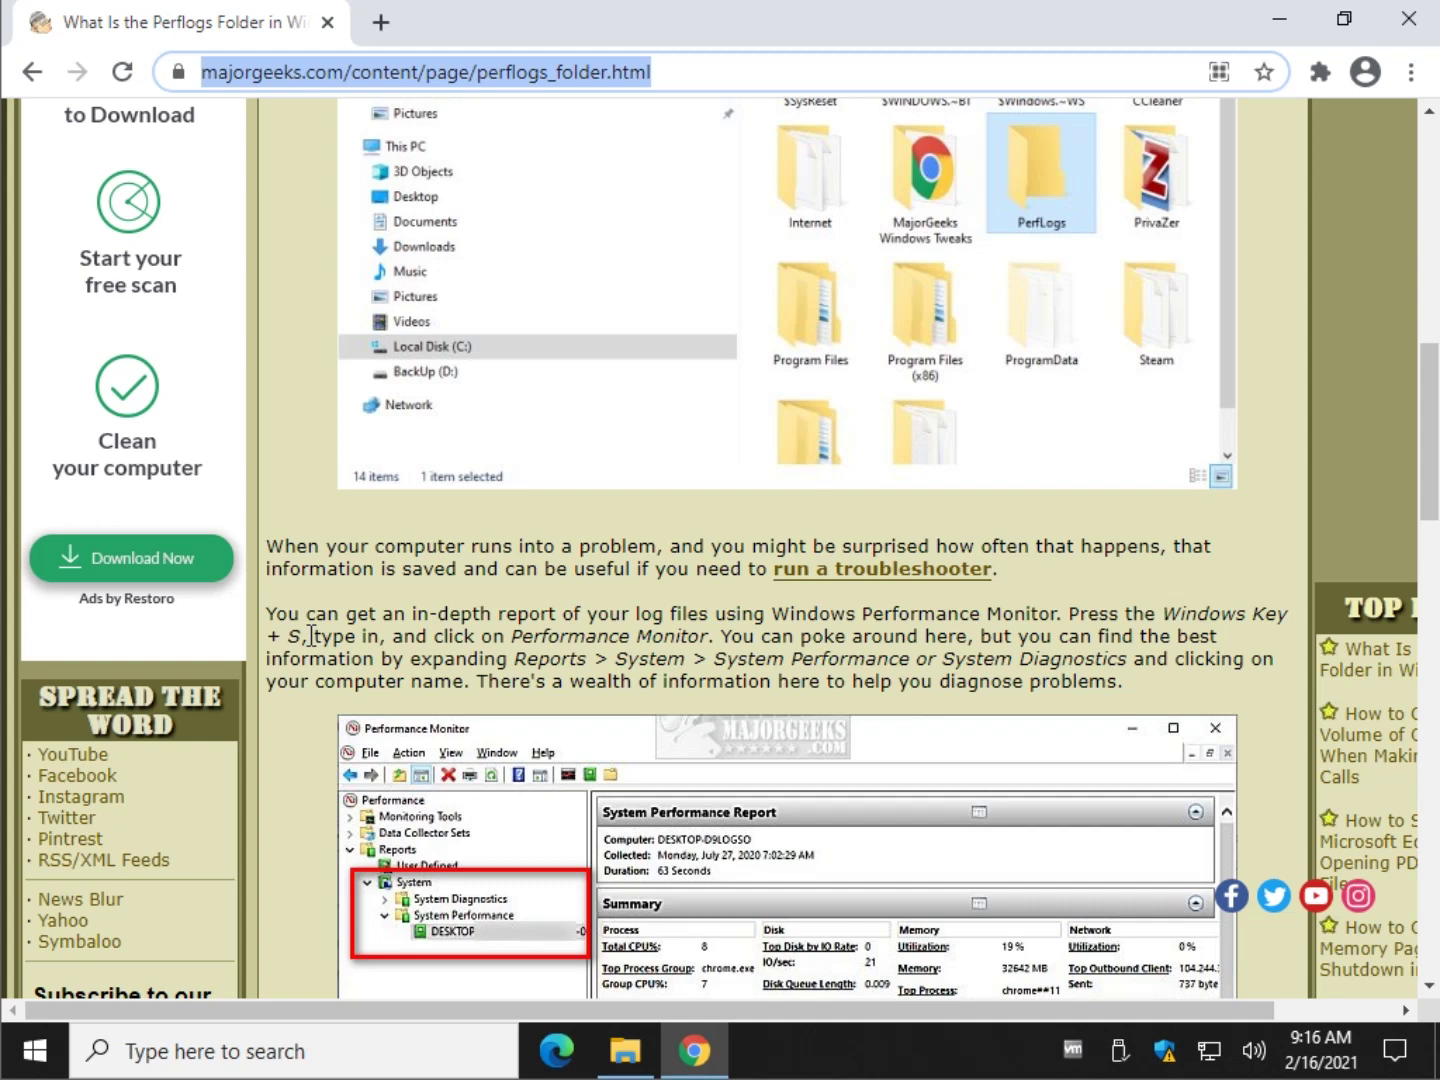
# - Review PerfLogs' Properties (0 bytes, 0 files, 1 folder), then close the dialog
pyautogui.click(625, 1050)
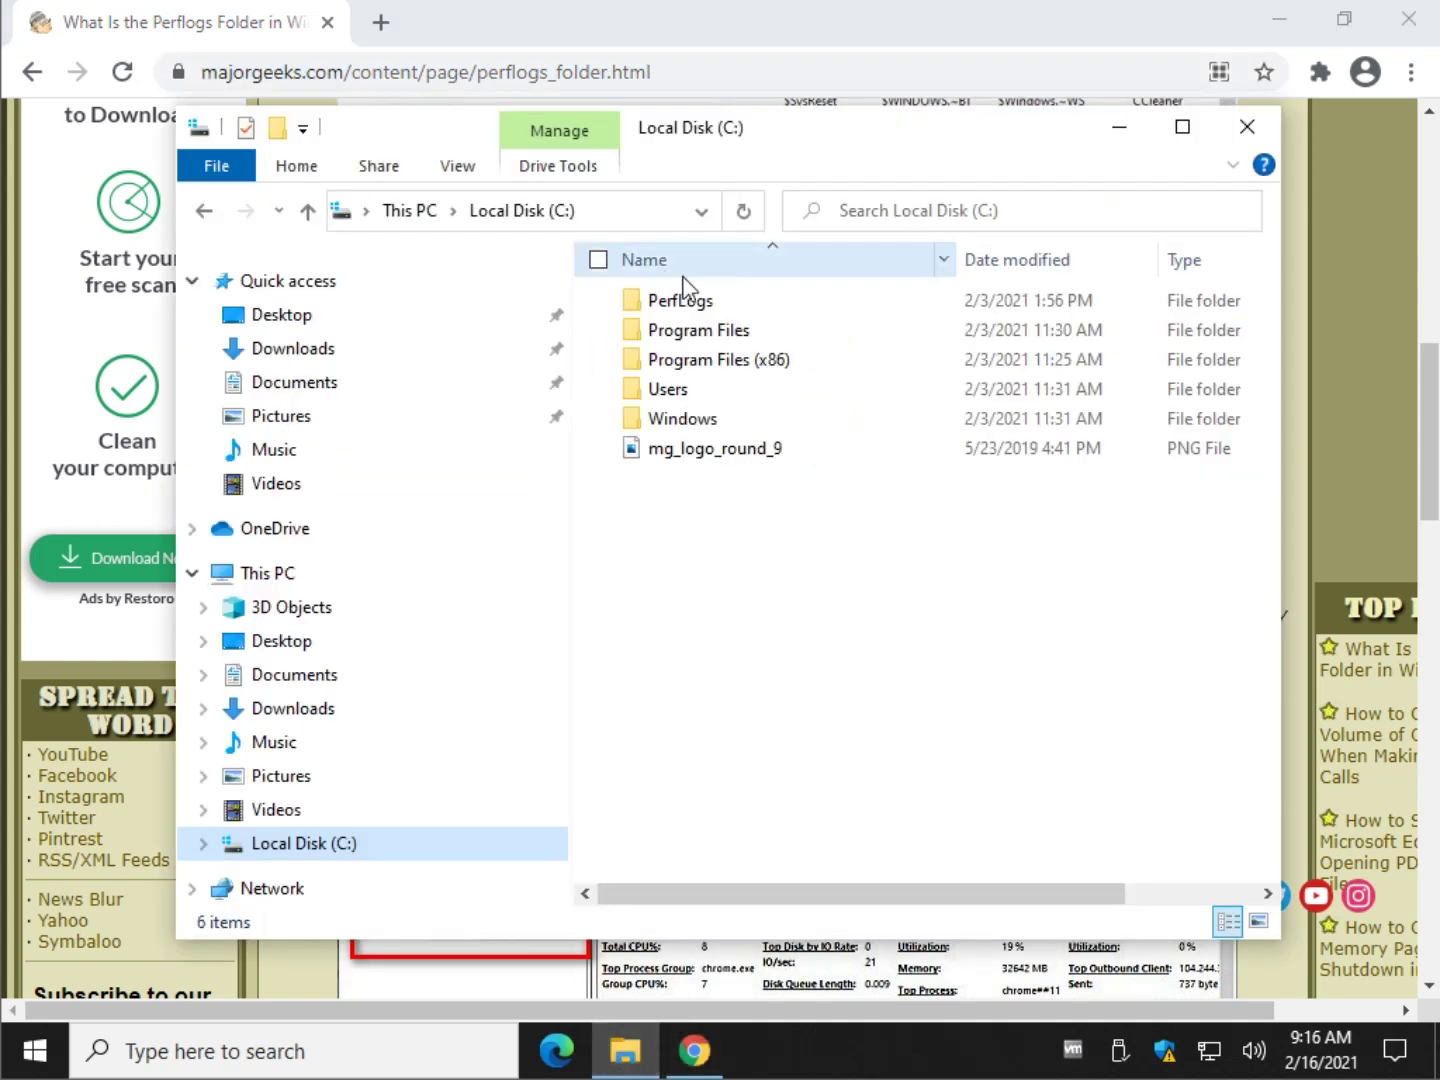
pyautogui.rightClick(697, 298)
pyautogui.click(536, 792)
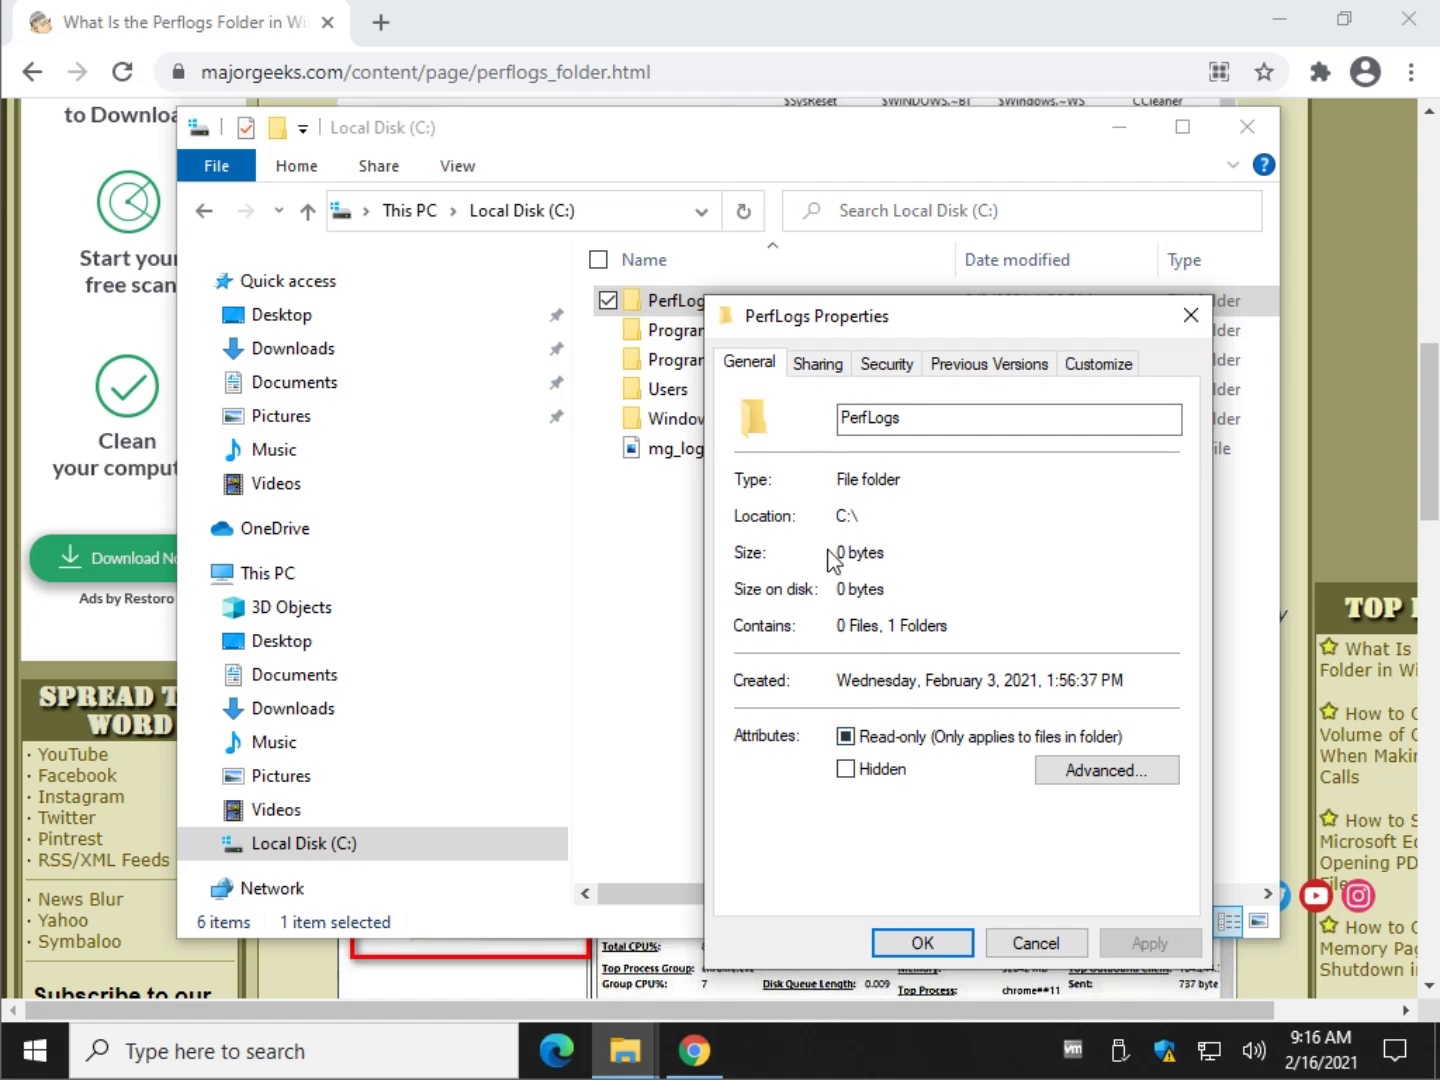
pyautogui.click(1193, 317)
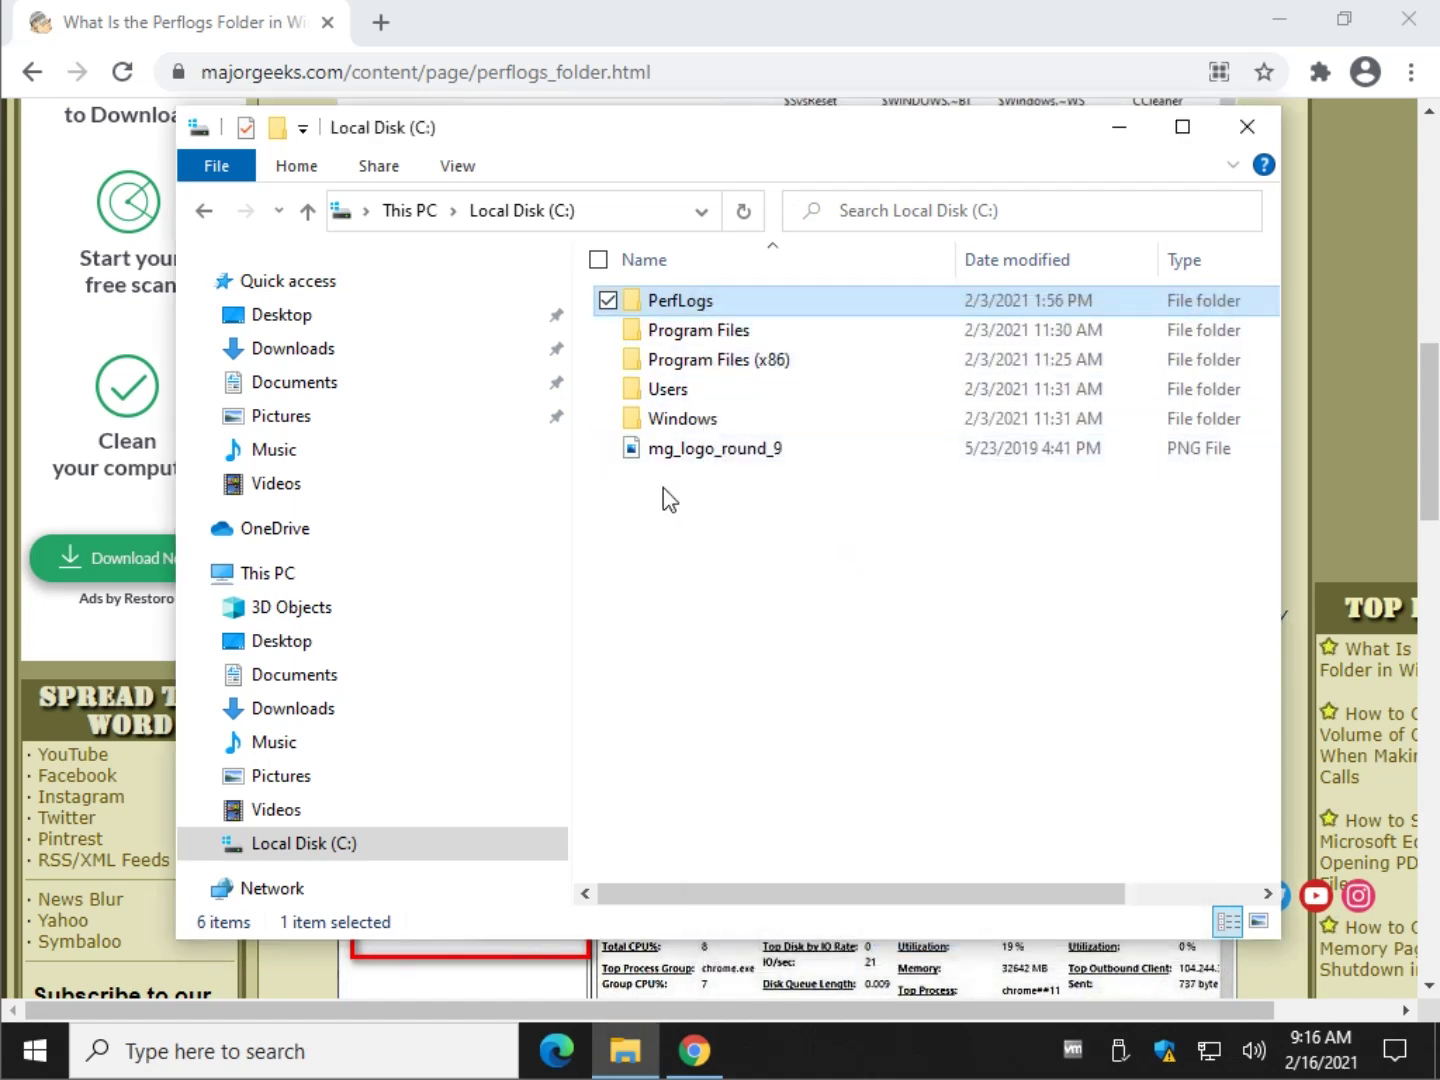
# - Browse PerfLogs and its empty Admin subfolder, back out to C:, and return to Chrome
pyautogui.doubleClick(721, 304)
pyautogui.doubleClick(694, 304)
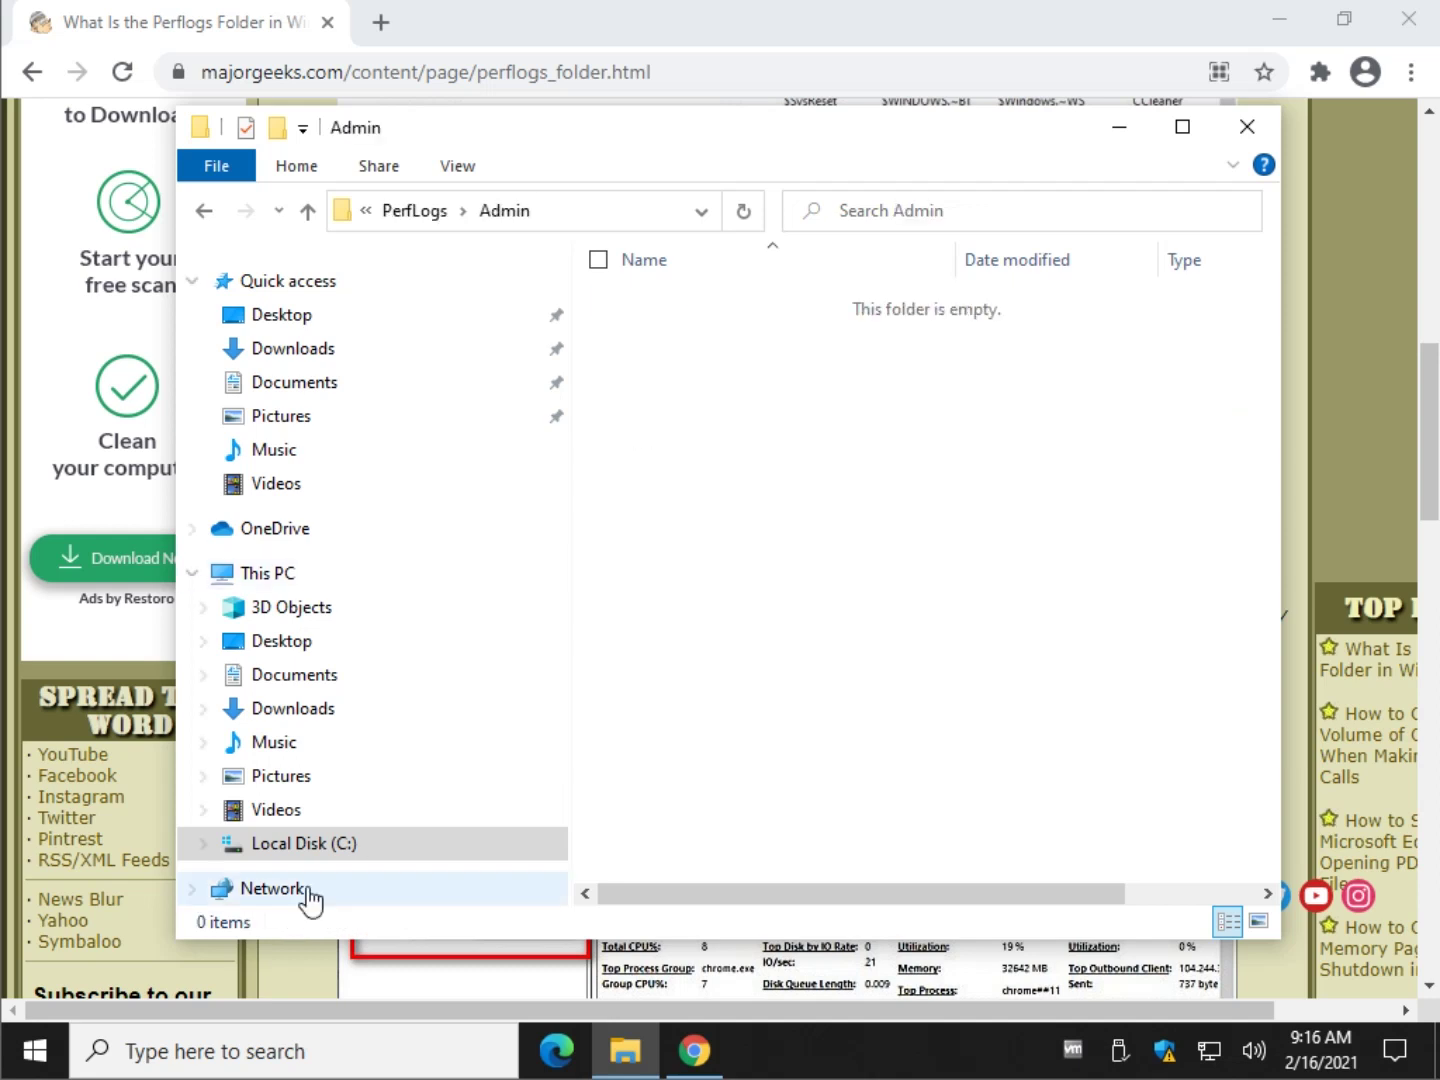
pyautogui.click(206, 212)
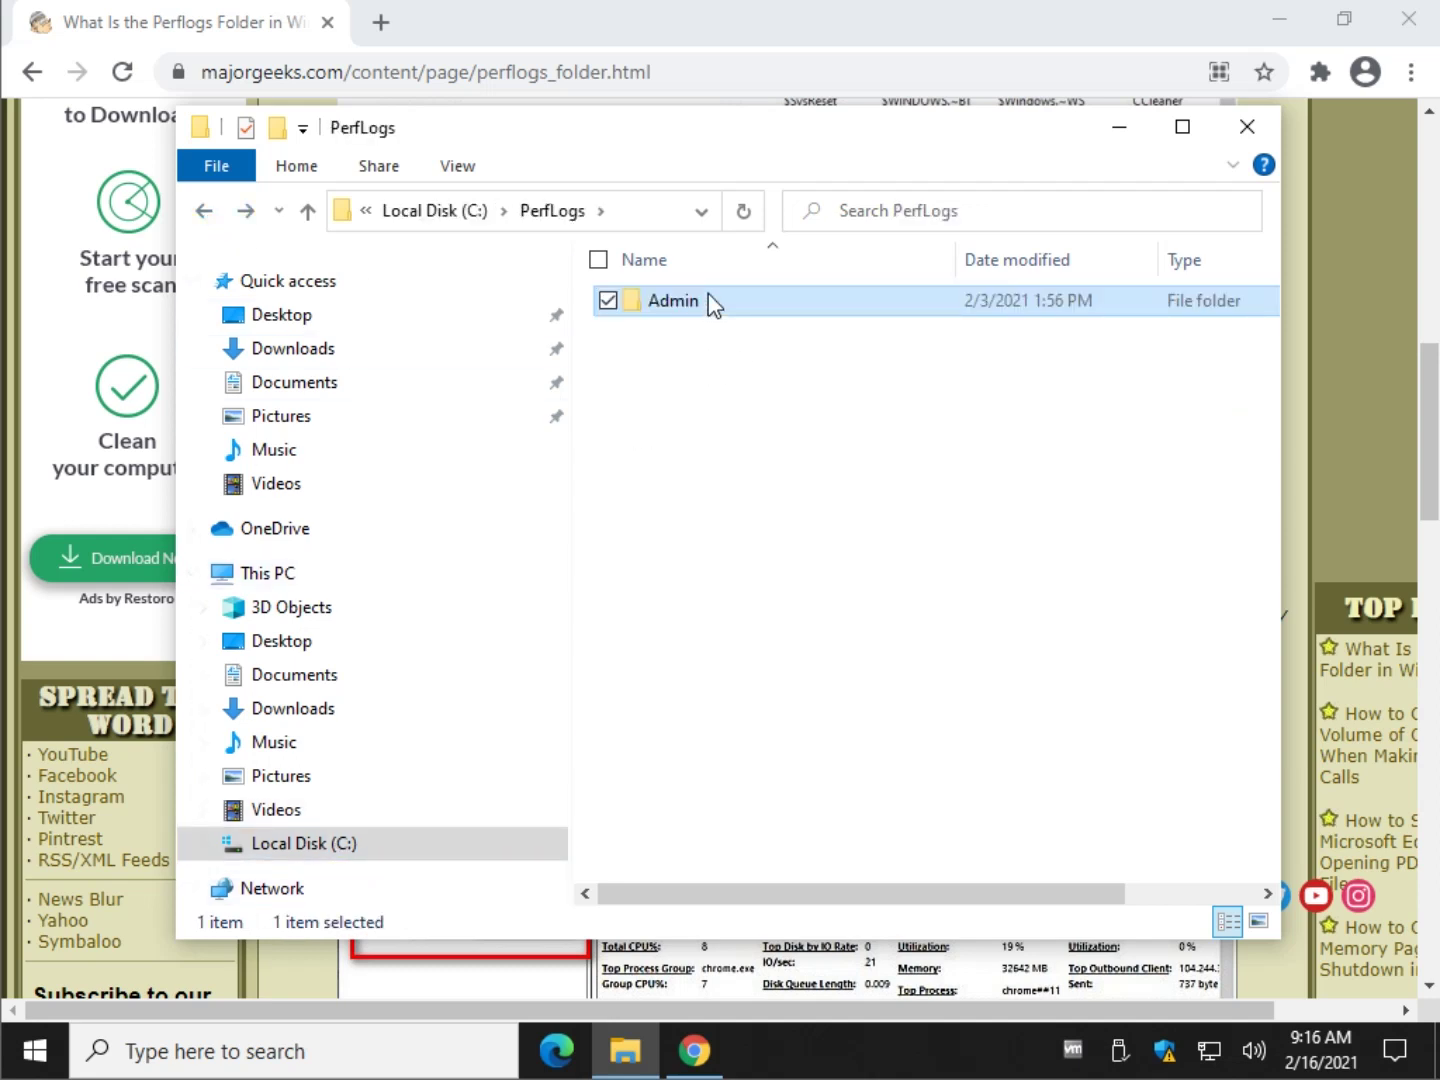
pyautogui.doubleClick(709, 301)
pyautogui.click(204, 211)
pyautogui.click(205, 213)
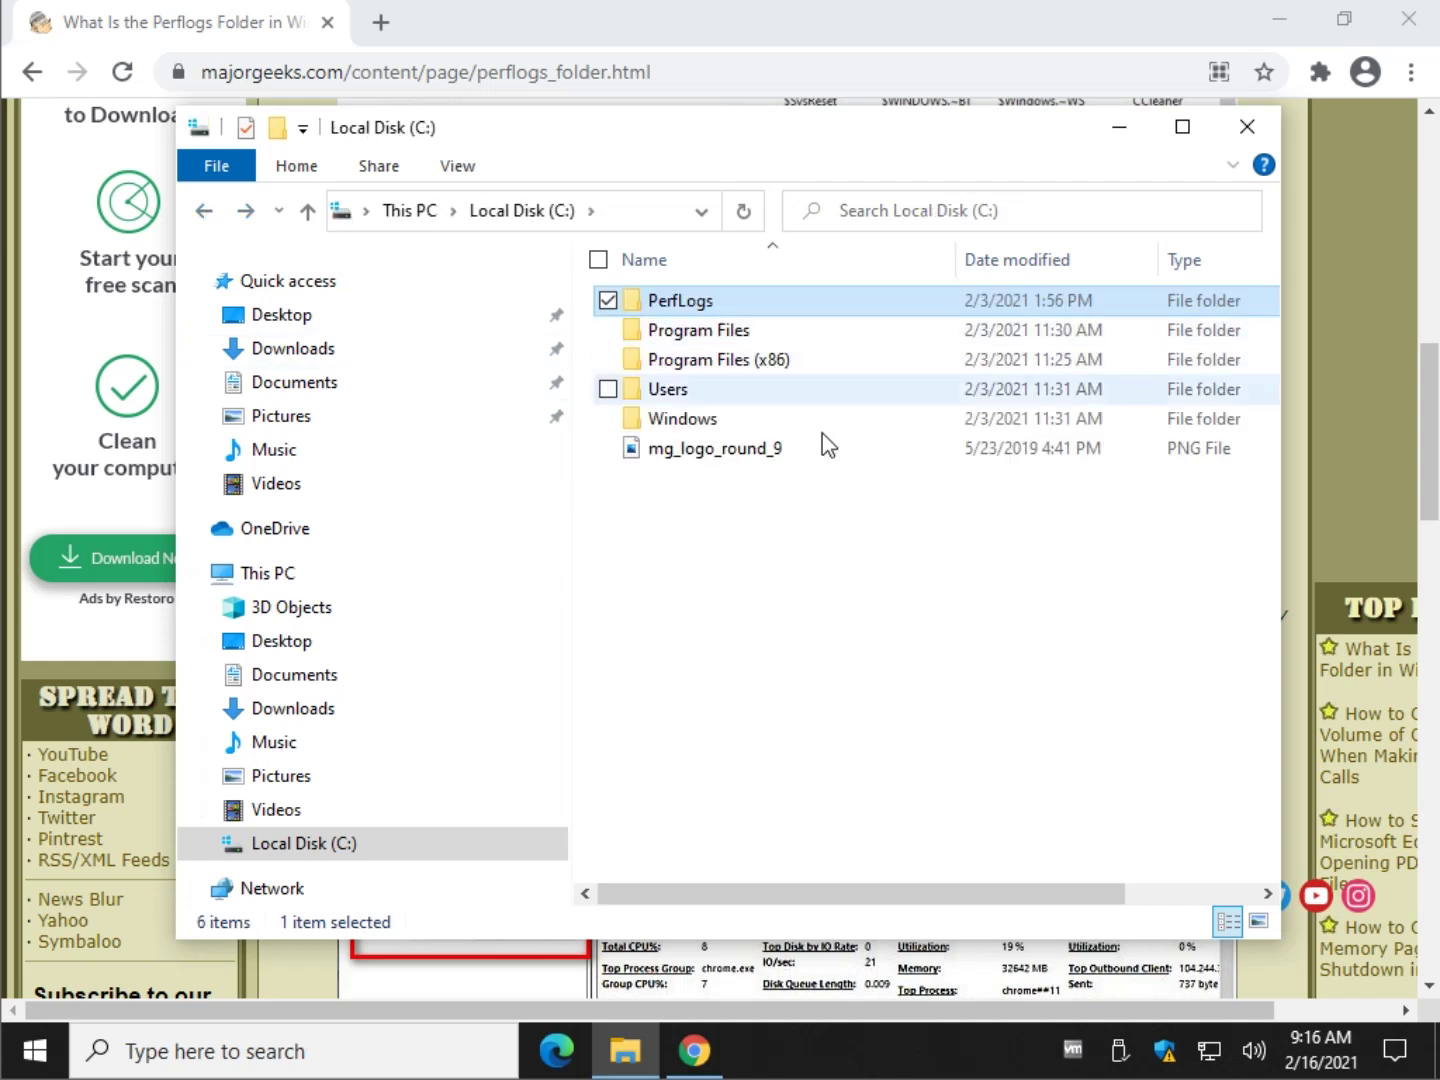
pyautogui.click(1299, 426)
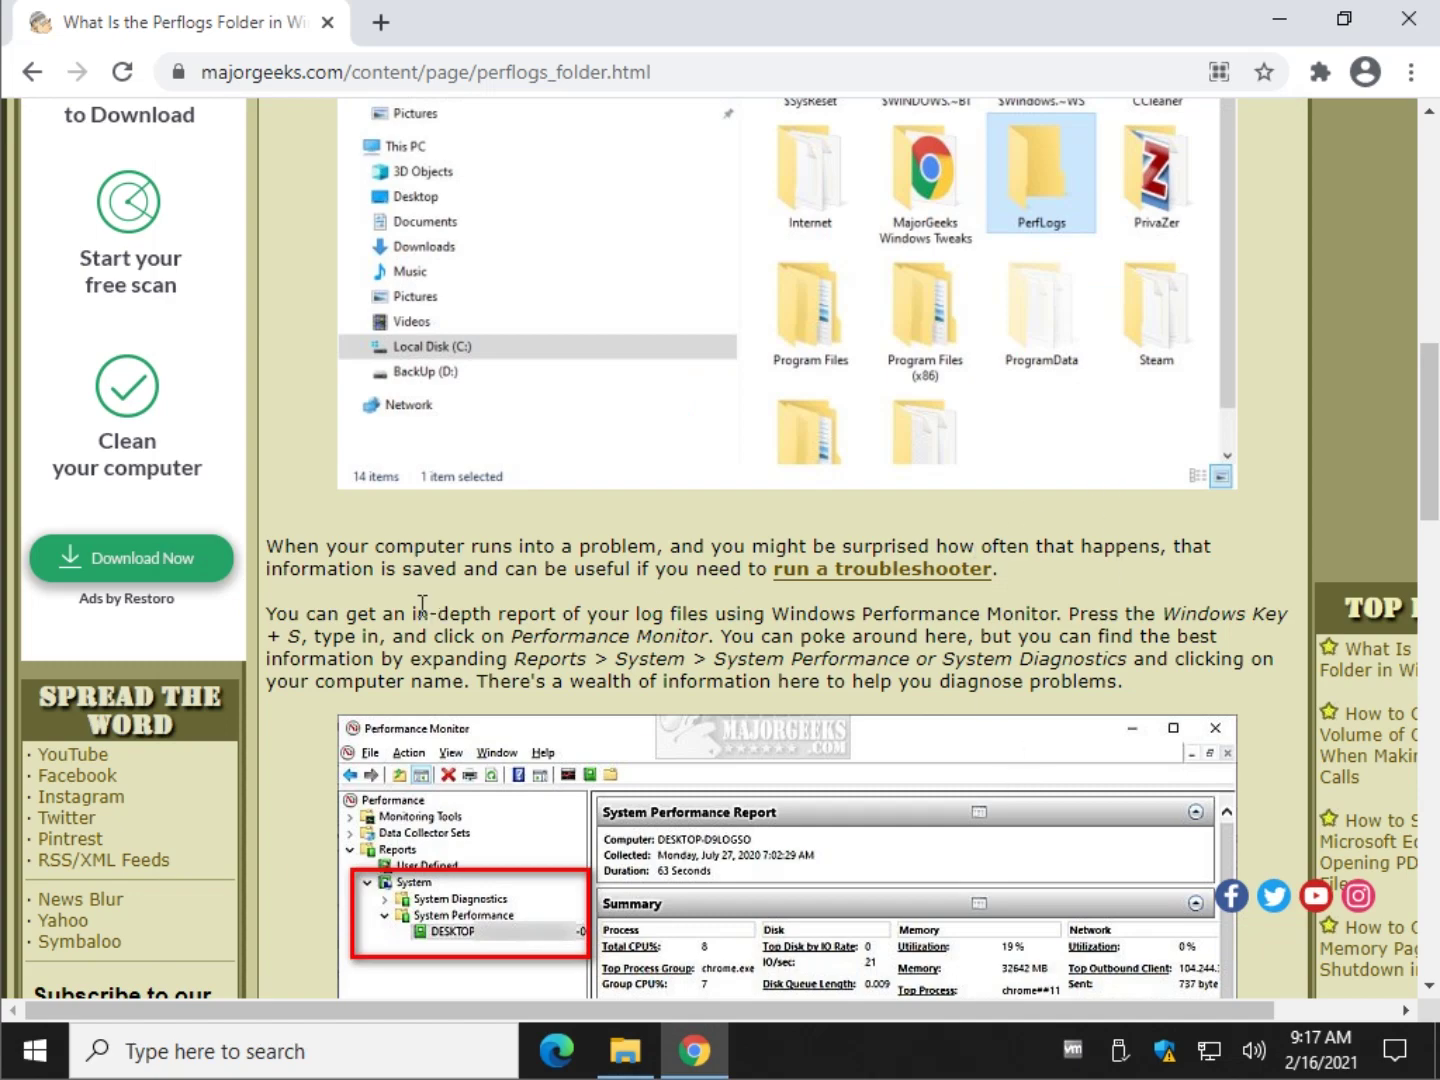
pyautogui.scroll(-3, 421, 585)
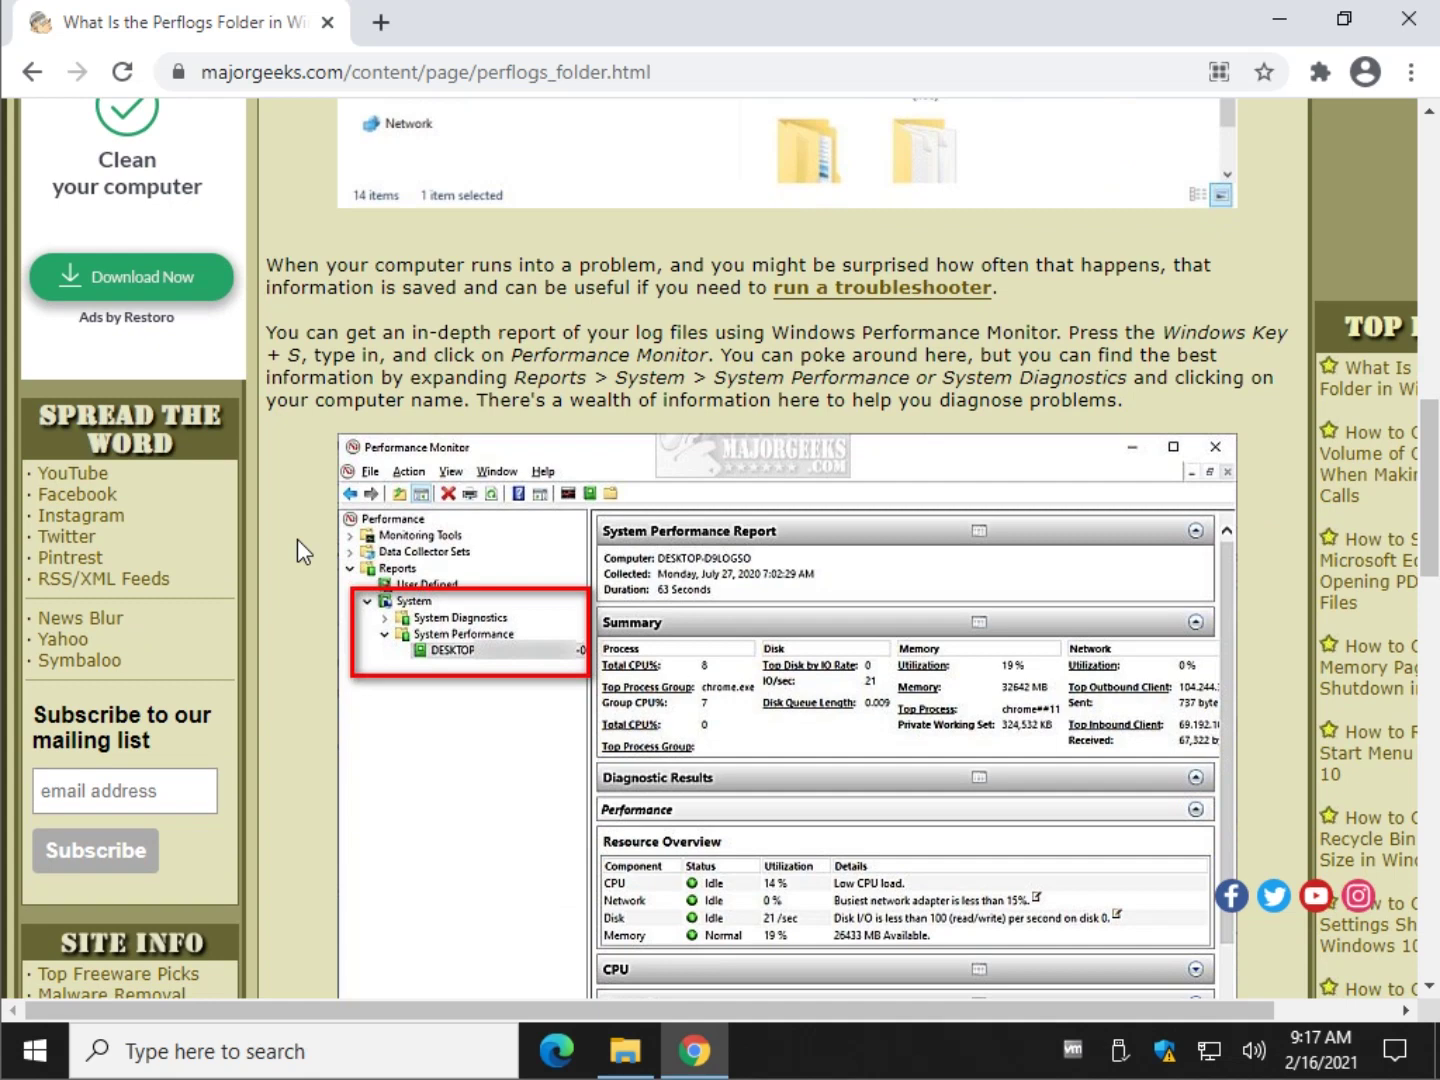
# - Search Windows for 'per' and launch Performance Monitor from Best match
pyautogui.press('super+s')
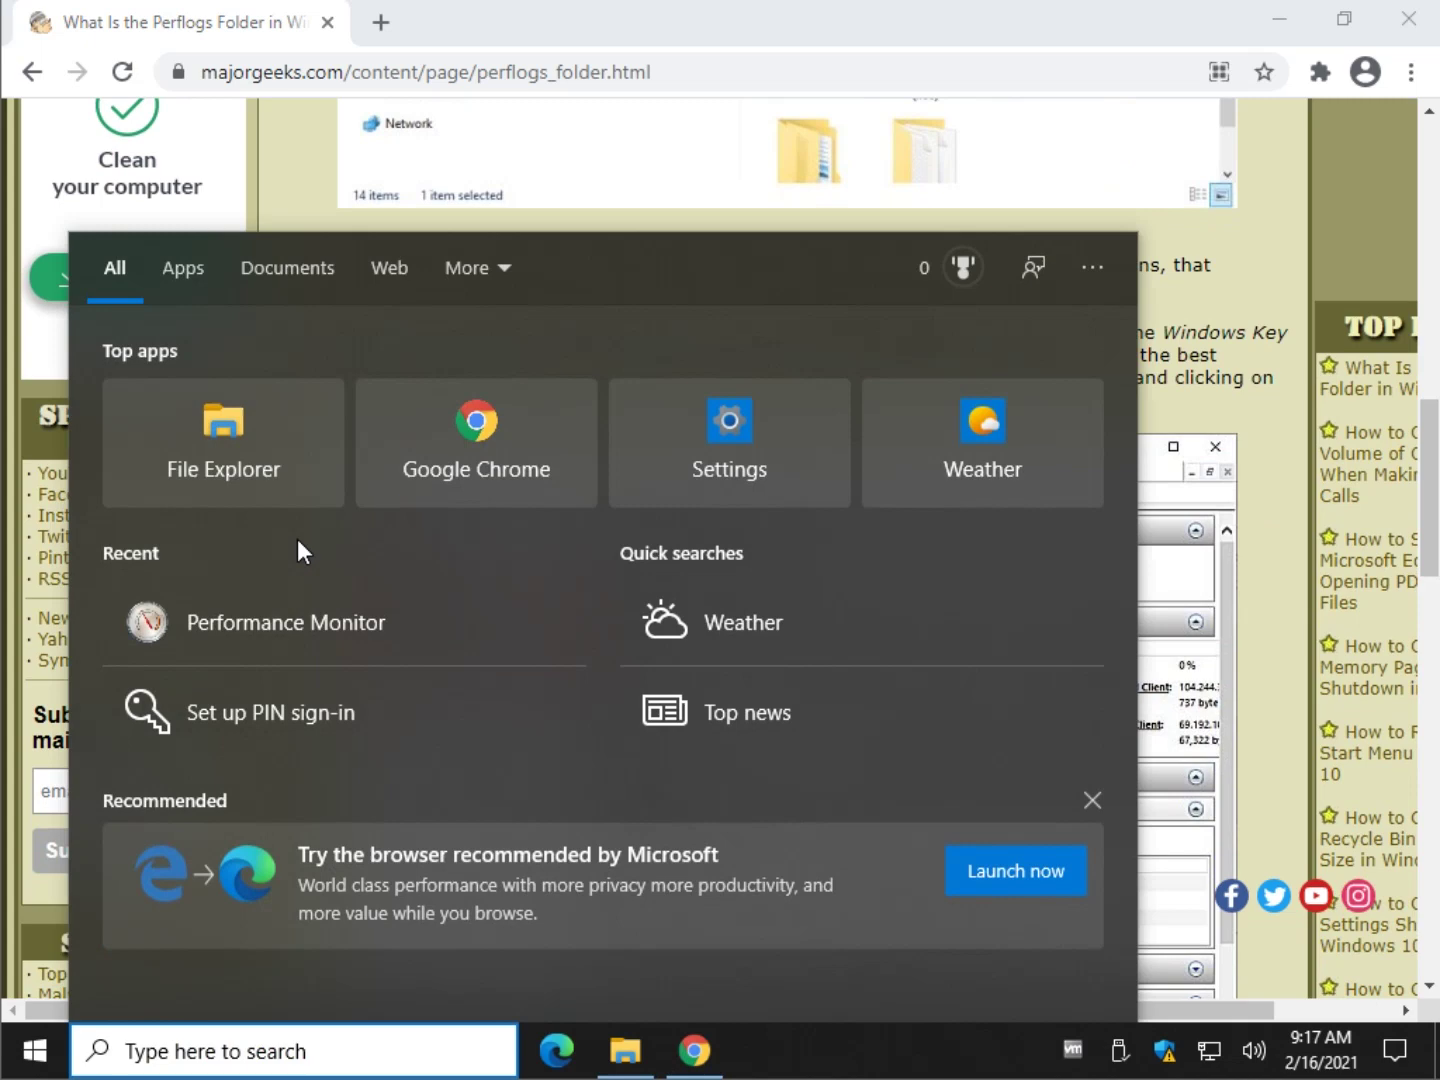
pyautogui.write('p')
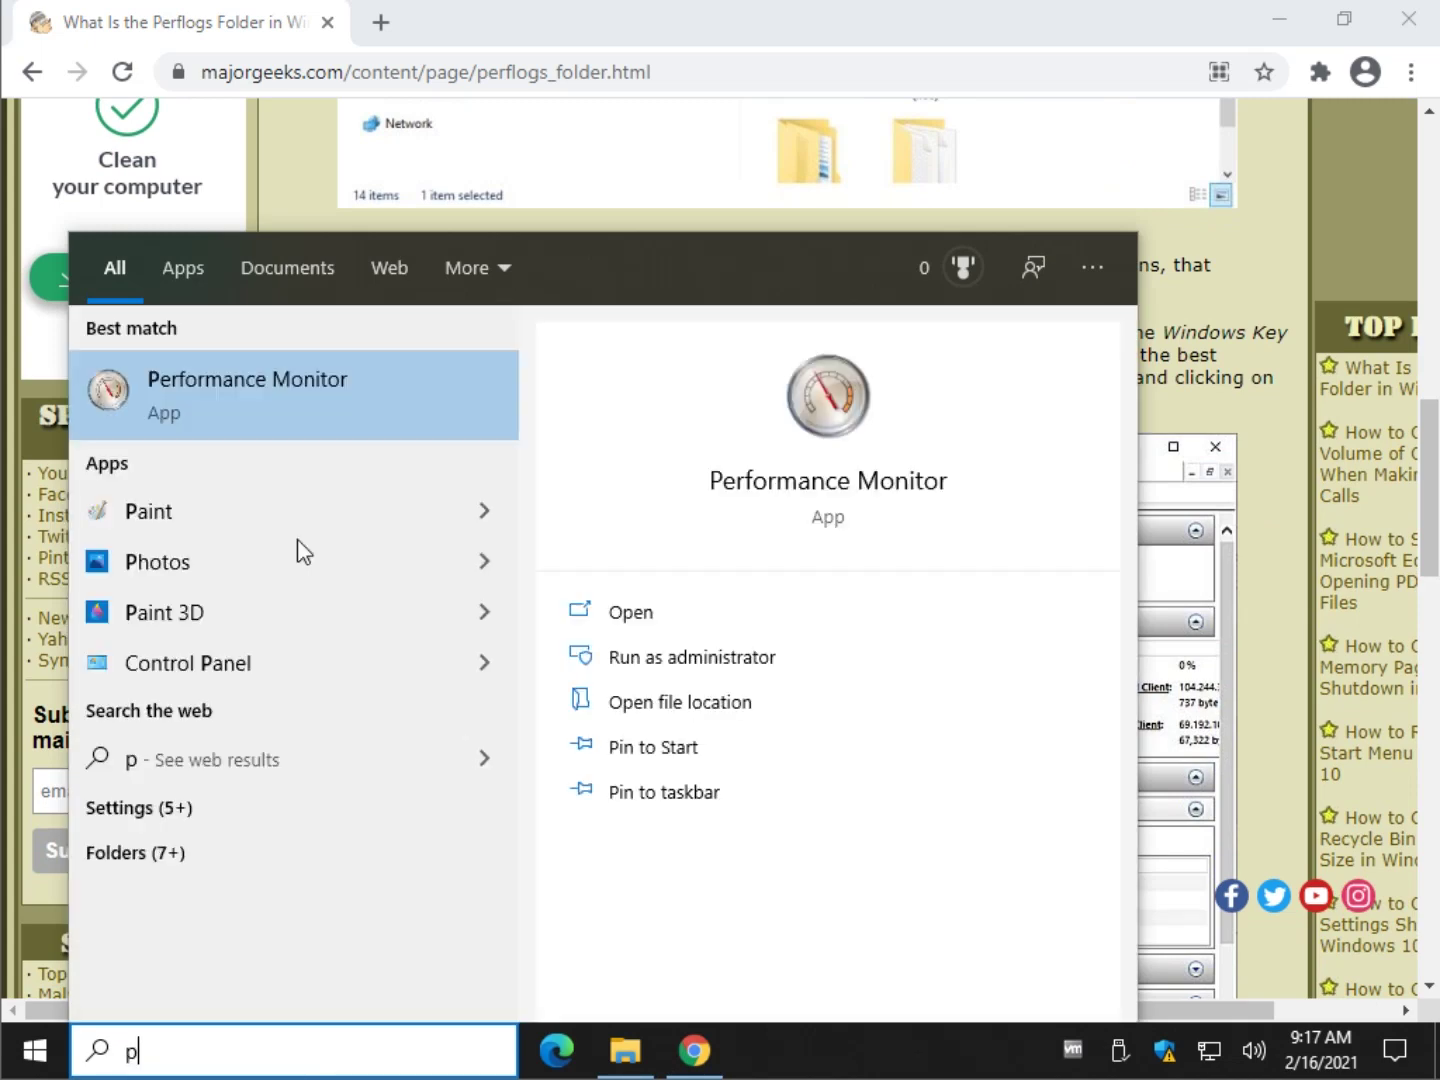
pyautogui.write('er')
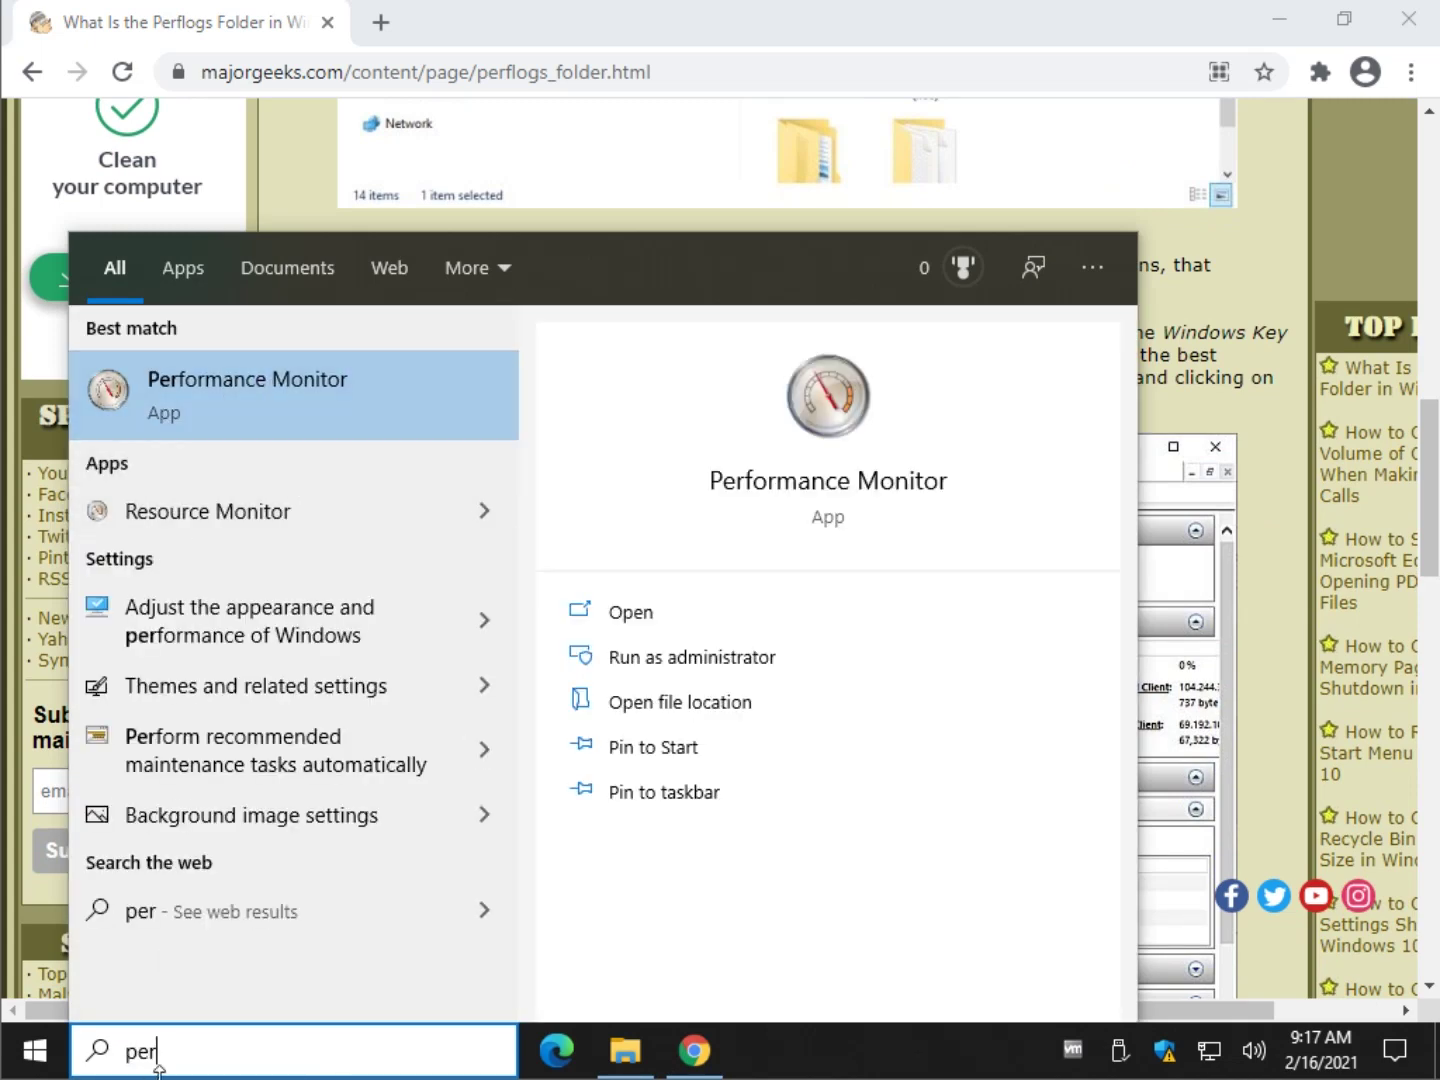
pyautogui.click(221, 433)
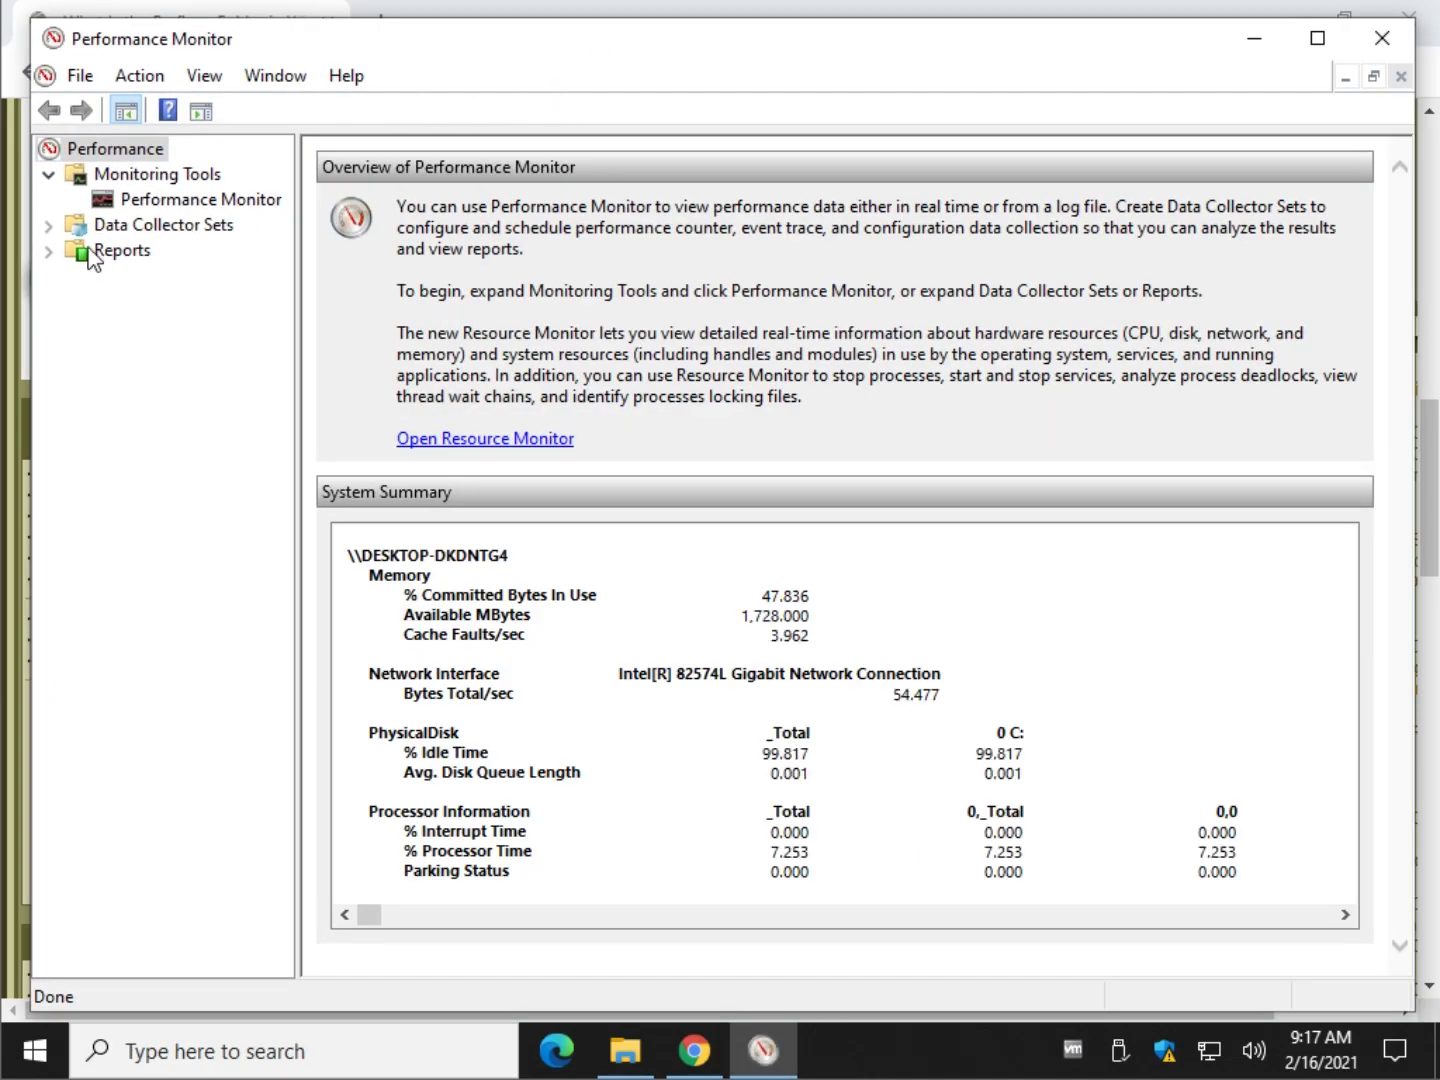
# - View the live processor usage graph and the User Defined reports under Reports
pyautogui.click(51, 252)
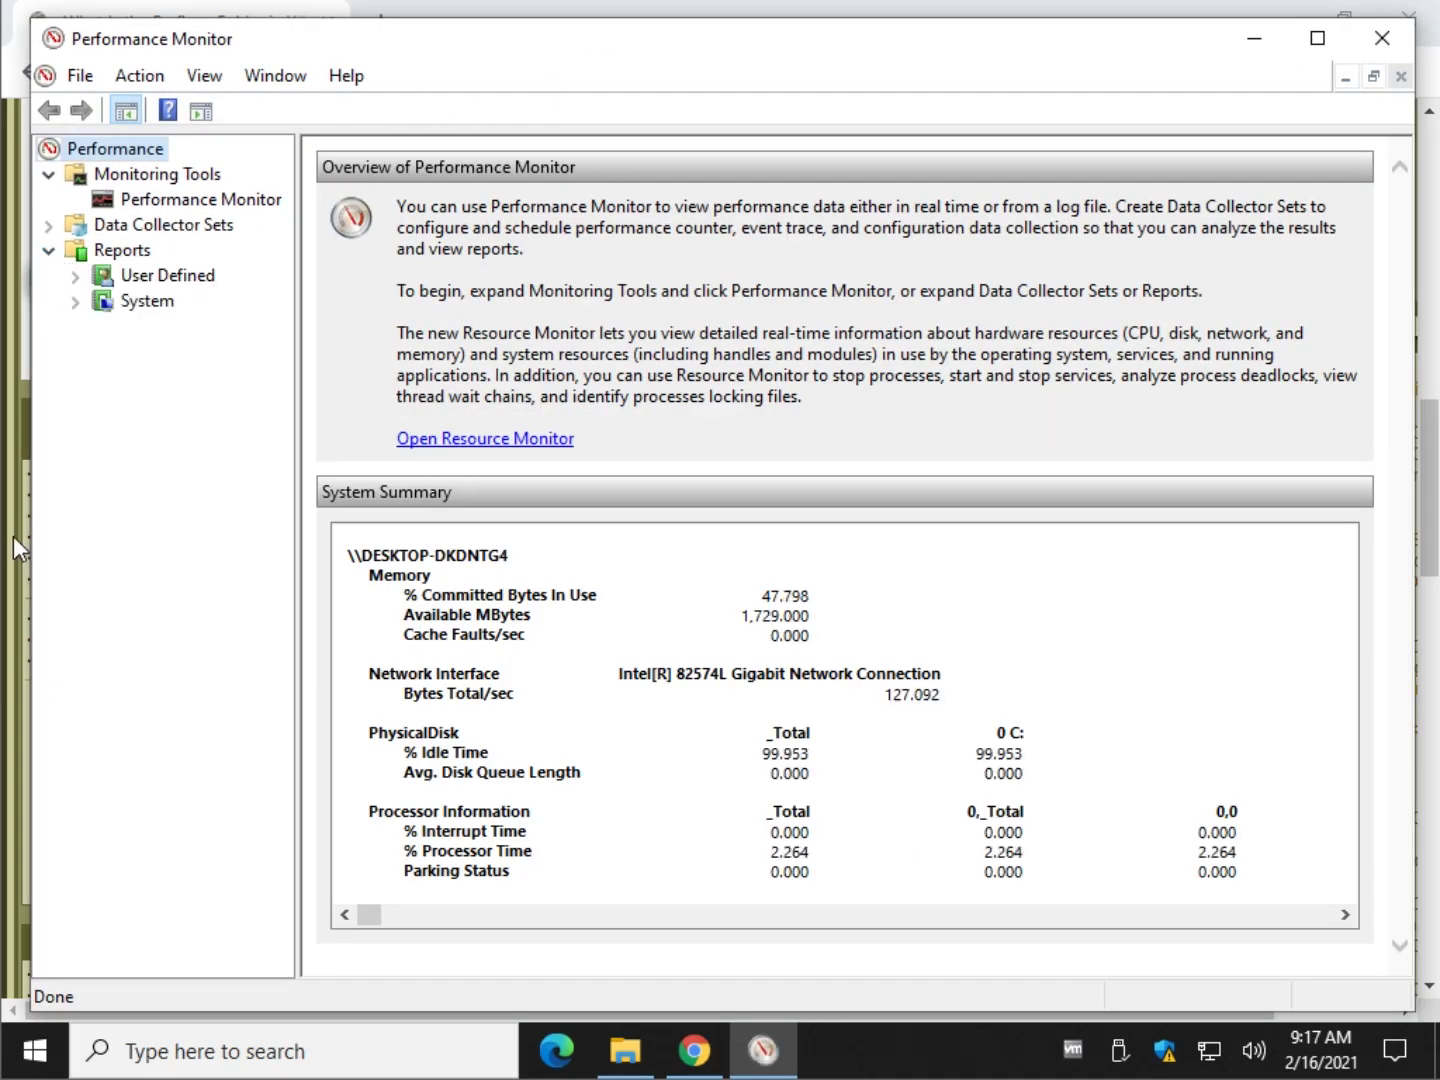
pyautogui.click(259, 203)
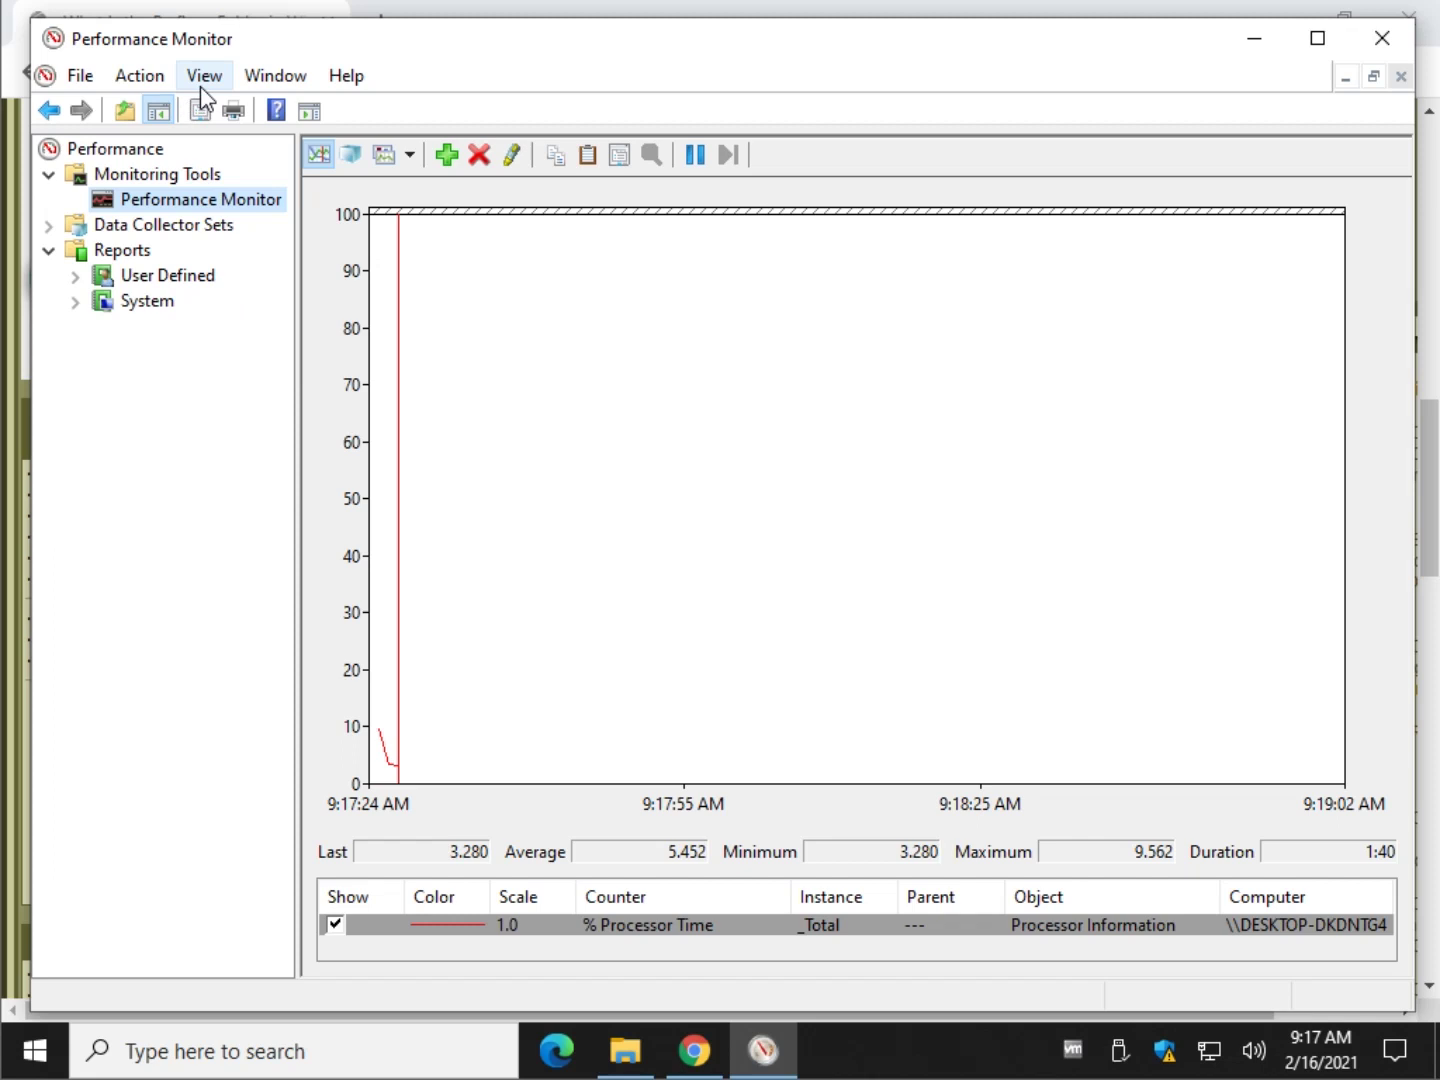
pyautogui.click(122, 250)
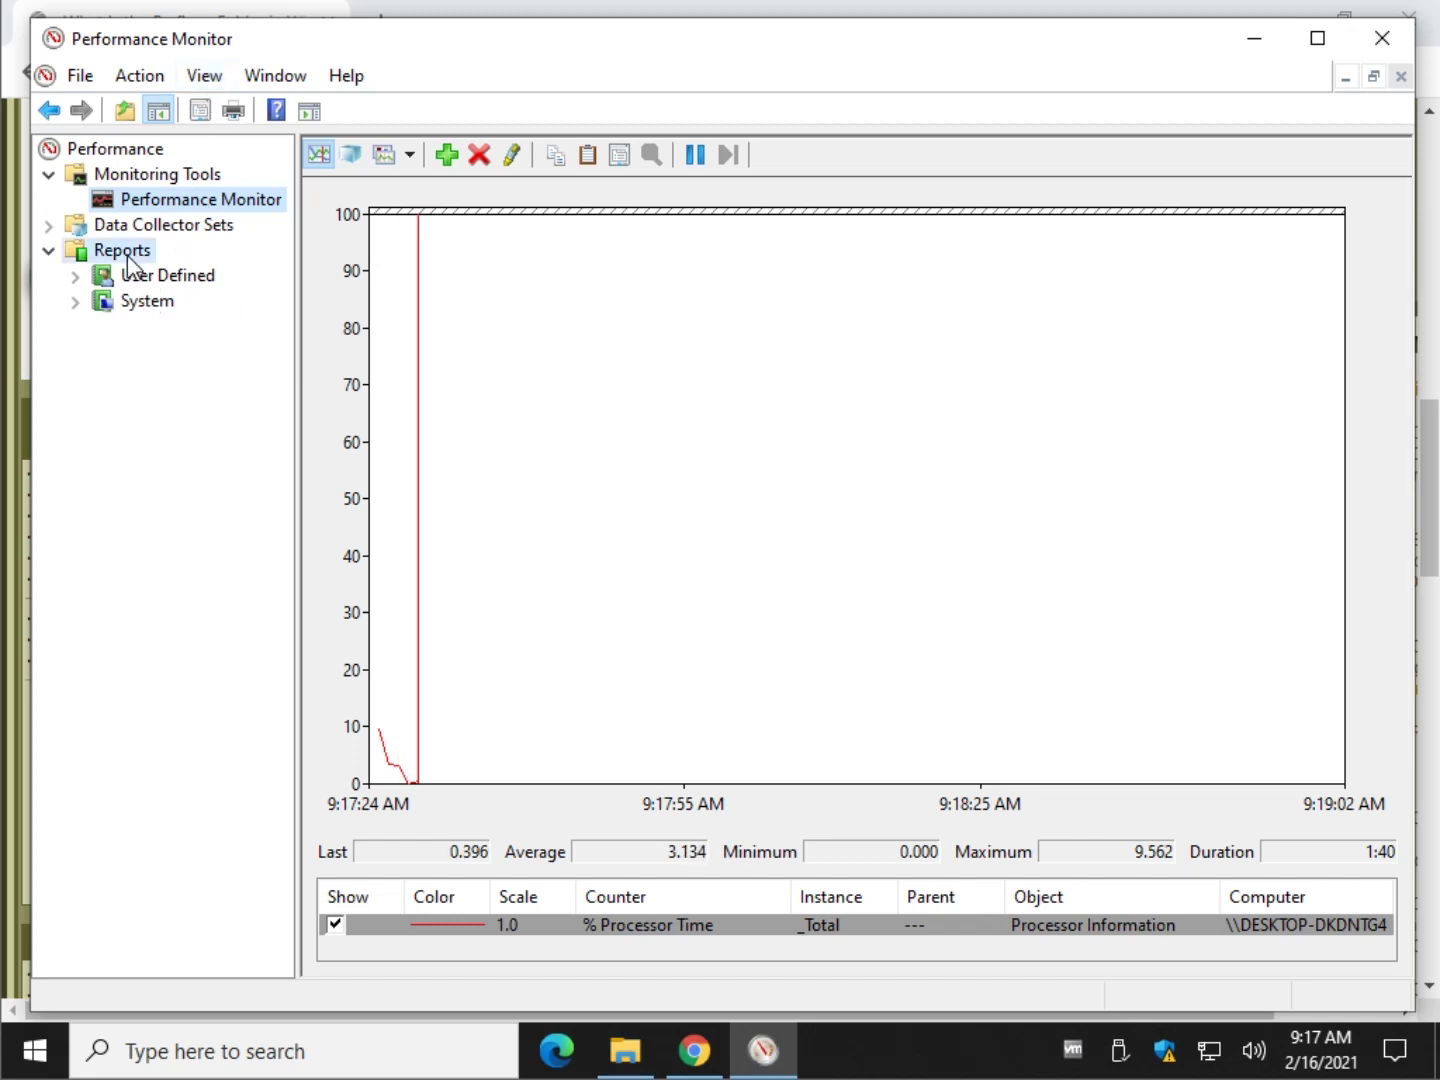
pyautogui.click(171, 277)
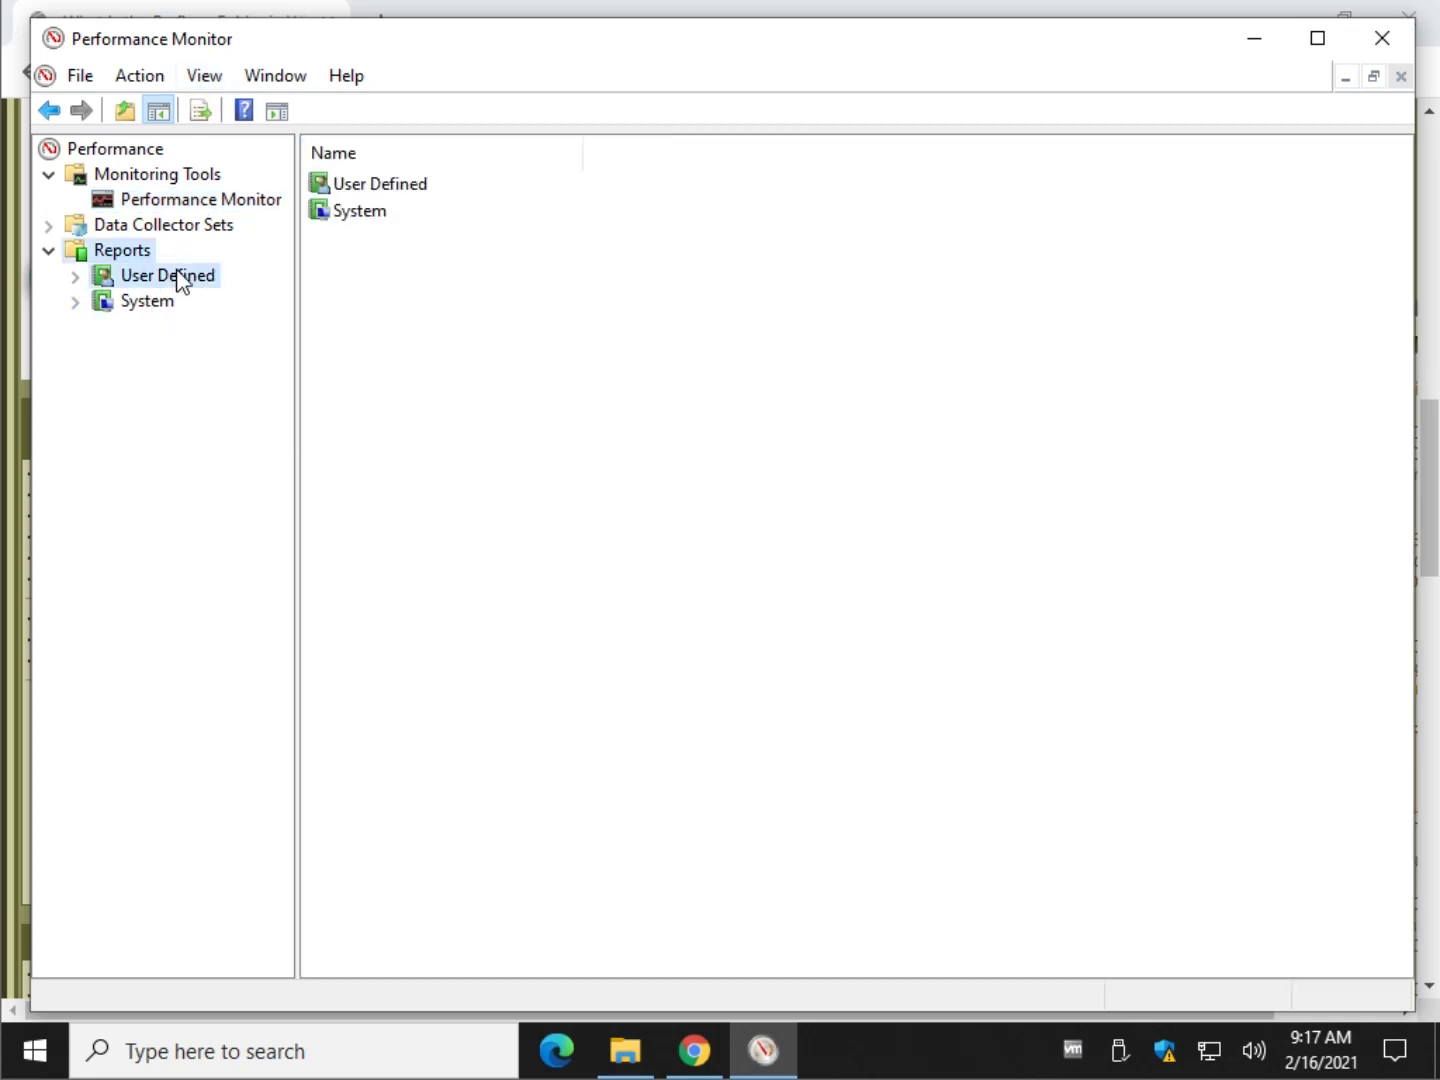
# - Confirm the System Diagnostics report folder is empty, then close Performance Monitor
pyautogui.click(165, 304)
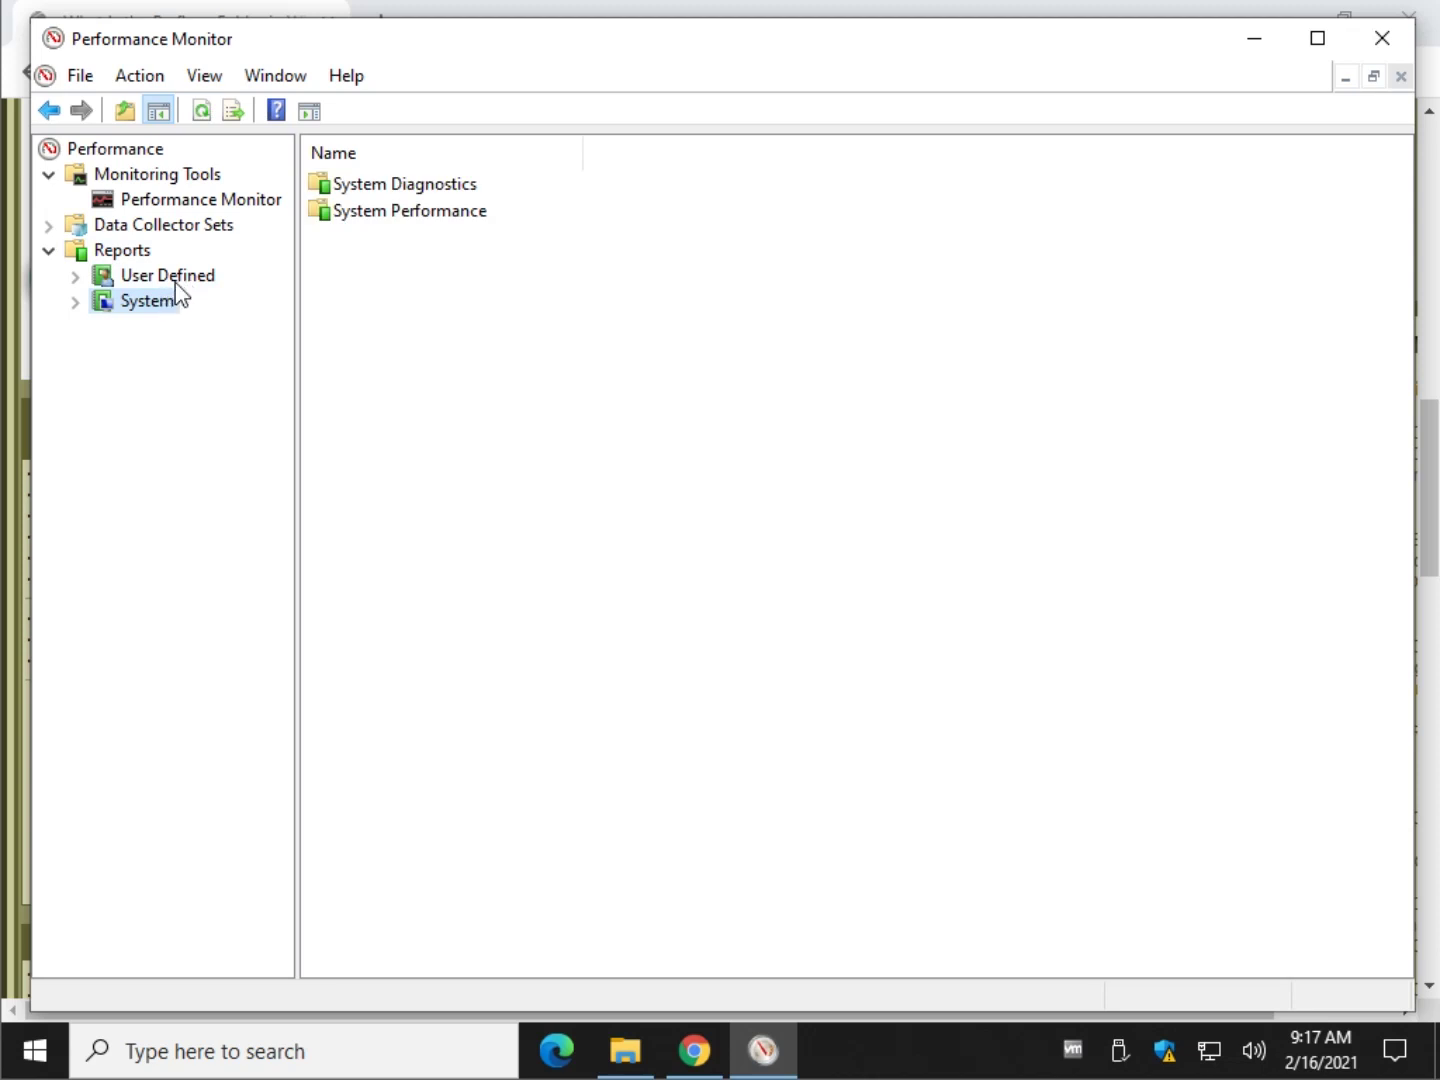
pyautogui.click(421, 185)
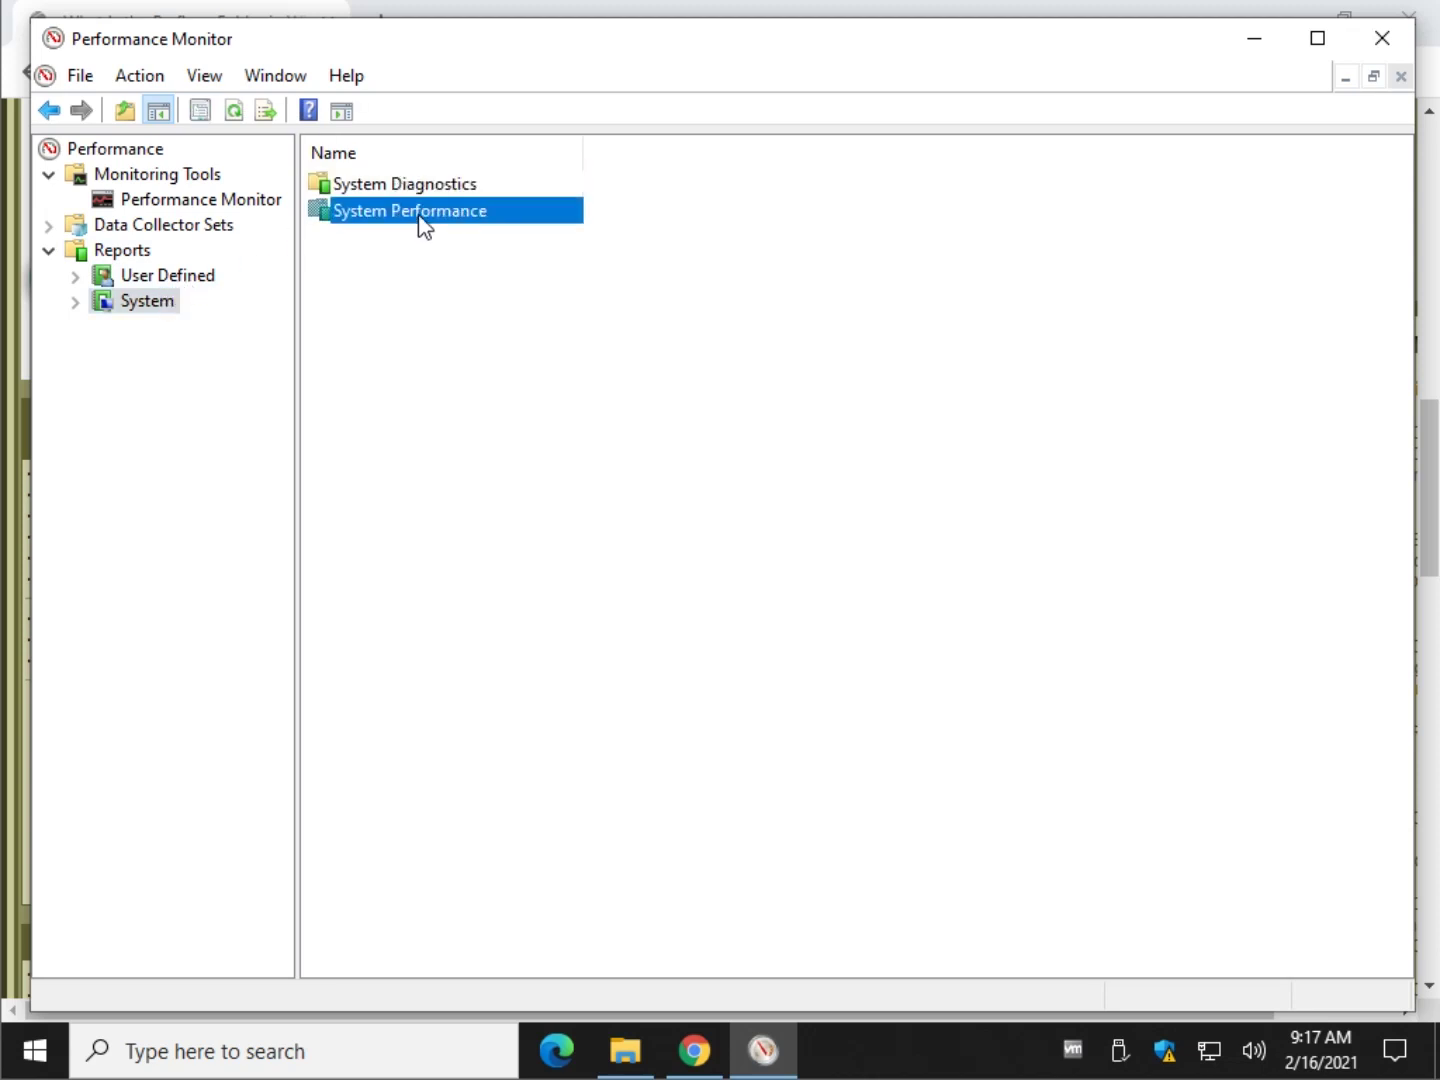
pyautogui.doubleClick(419, 185)
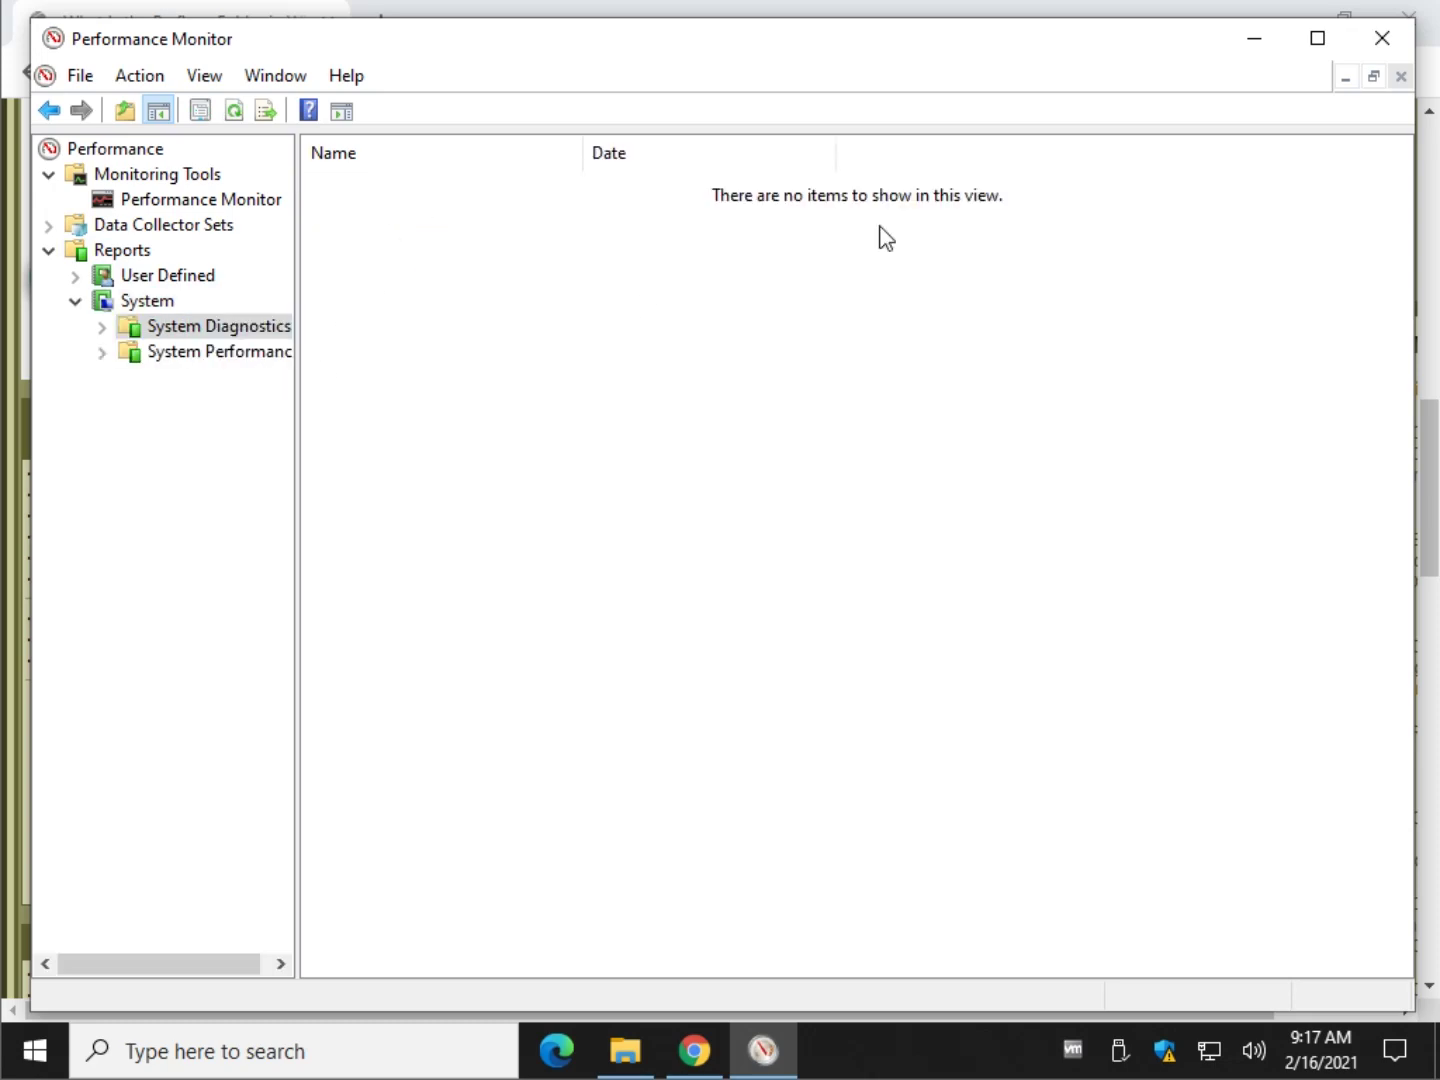
pyautogui.click(1382, 40)
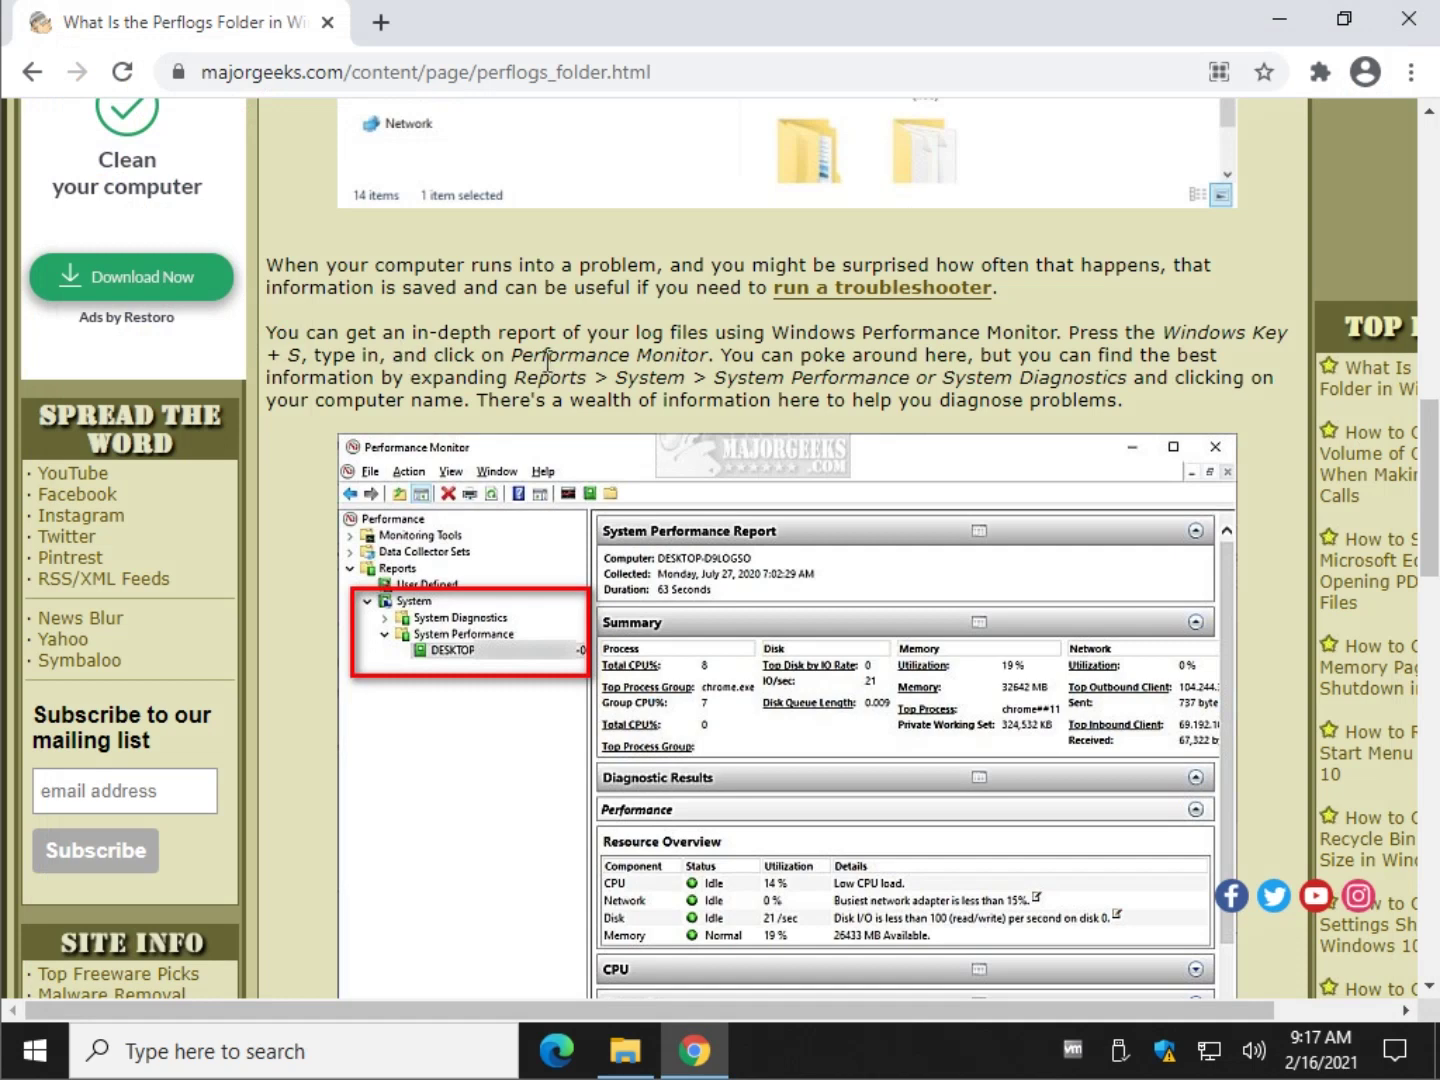
pyautogui.scroll(-1, 529, 338)
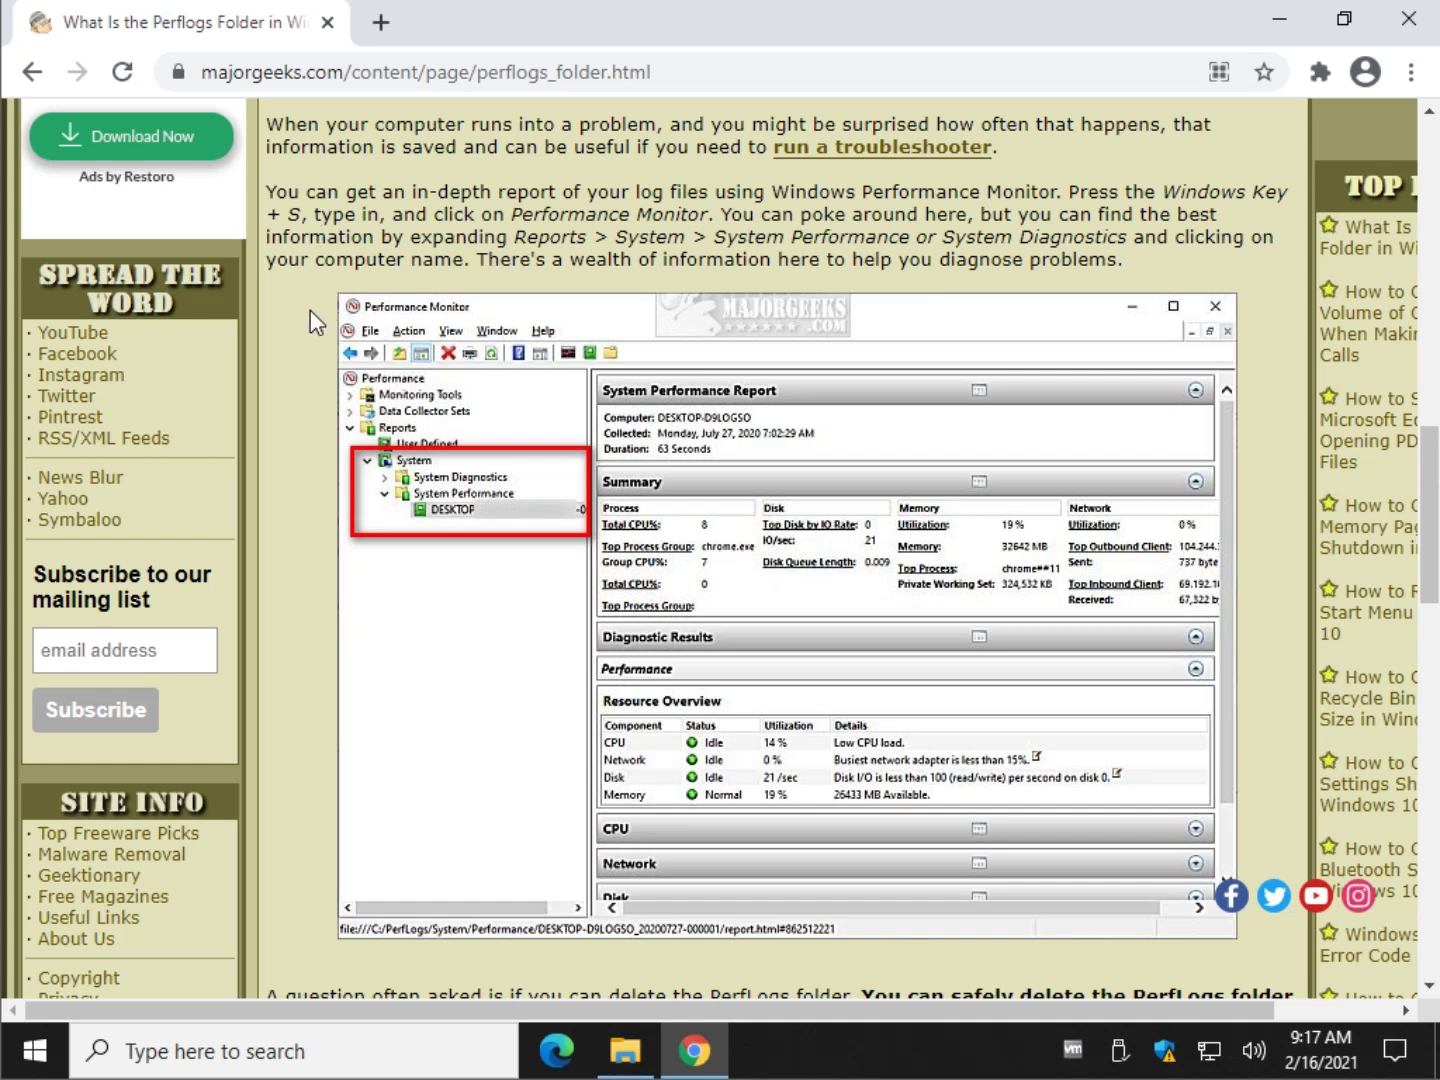
pyautogui.scroll(-2, 300, 312)
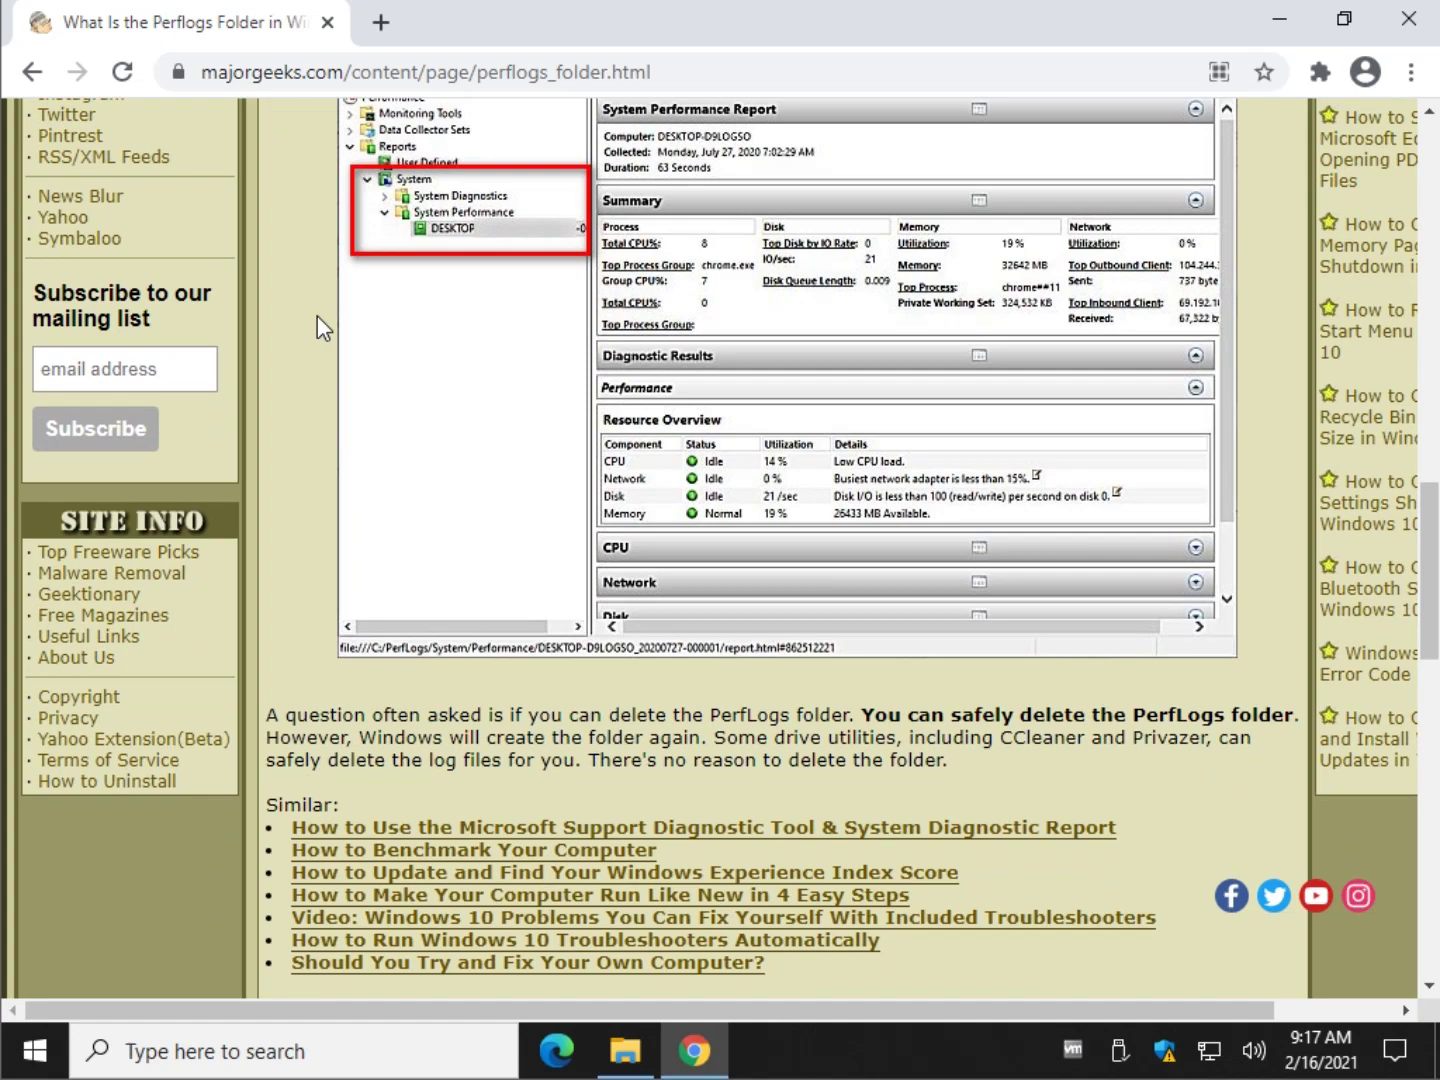
pyautogui.scroll(2, 304, 326)
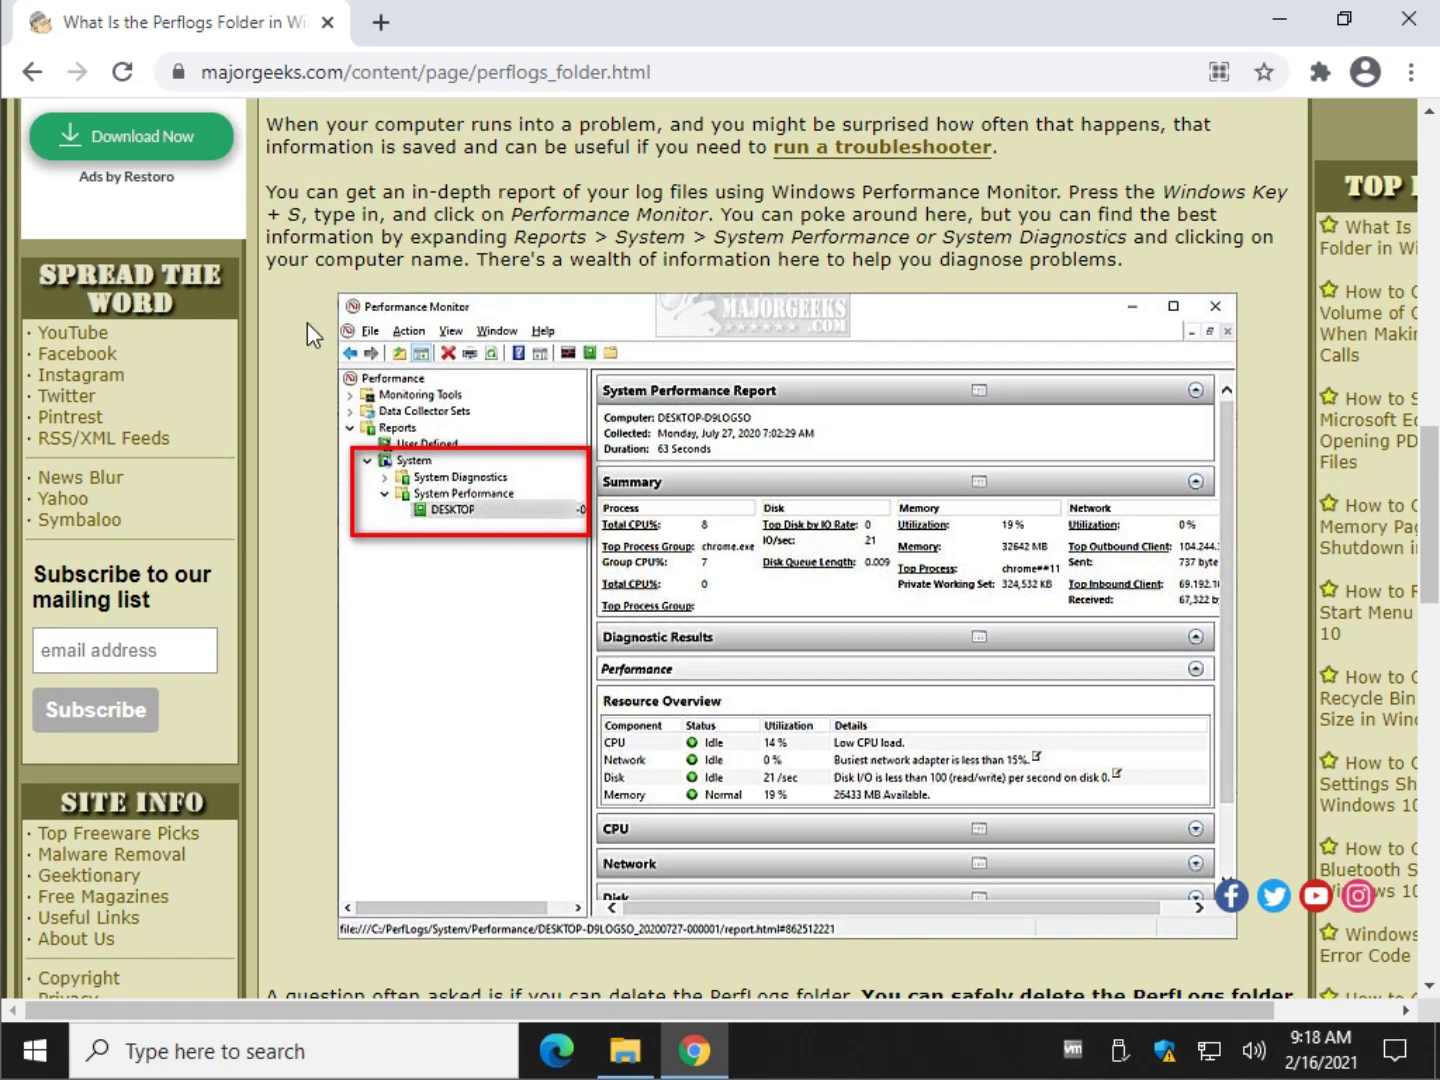
pyautogui.scroll(2, 307, 322)
pyautogui.scroll(1, 325, 357)
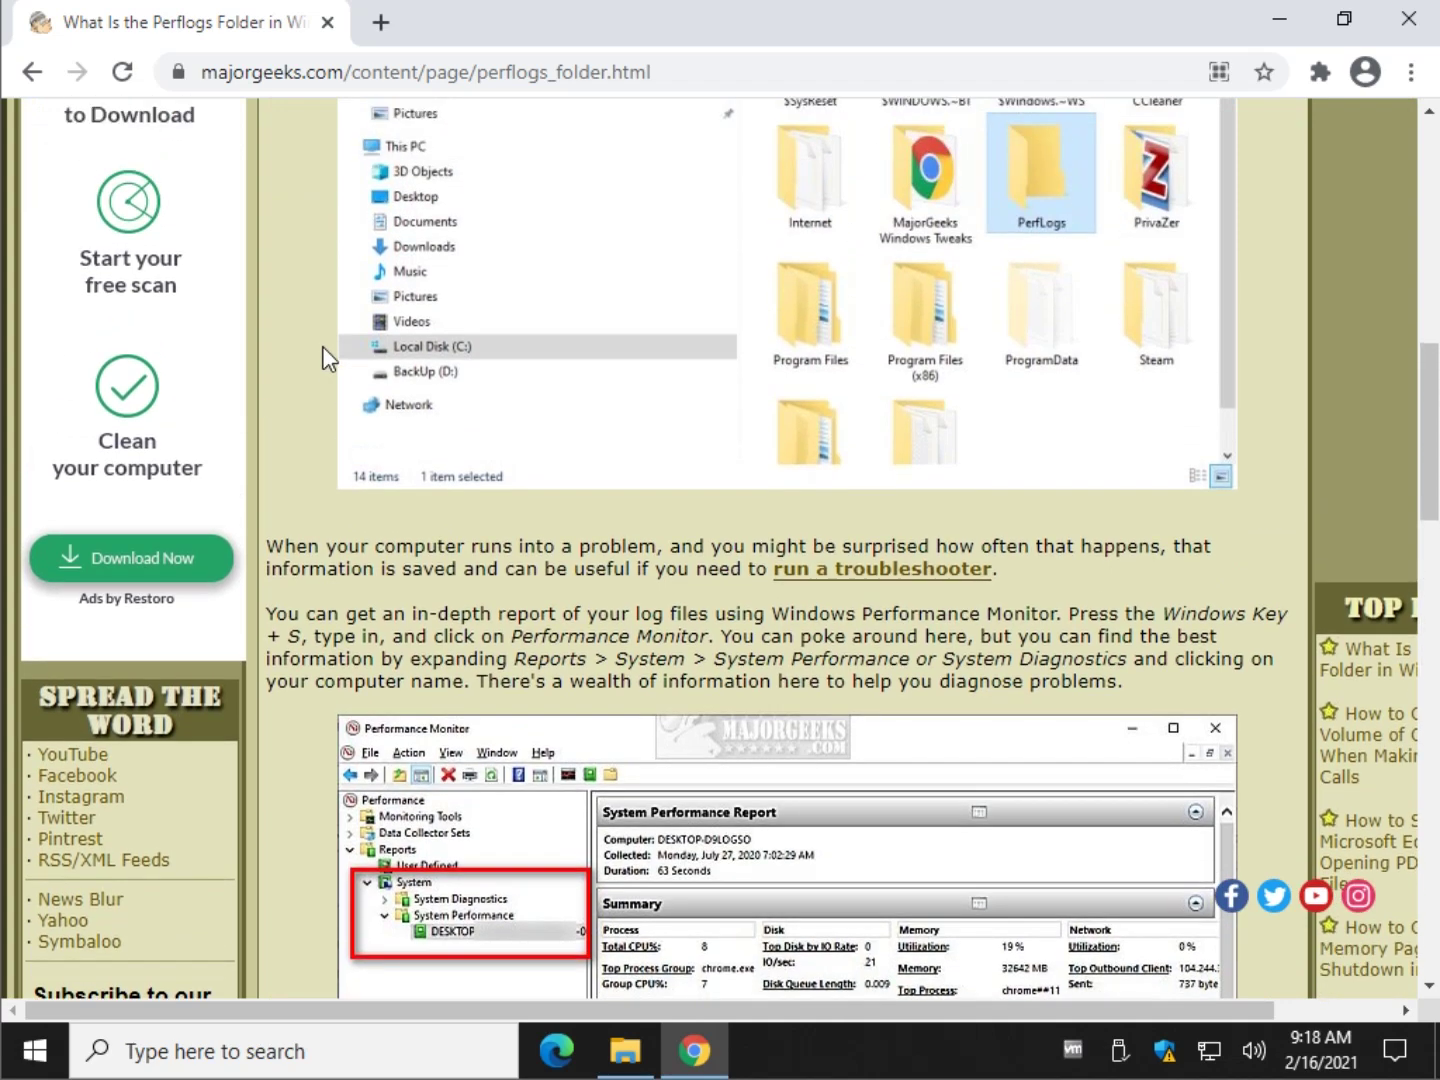
pyautogui.scroll(2, 326, 358)
pyautogui.scroll(3, 322, 353)
pyautogui.scroll(5, 315, 353)
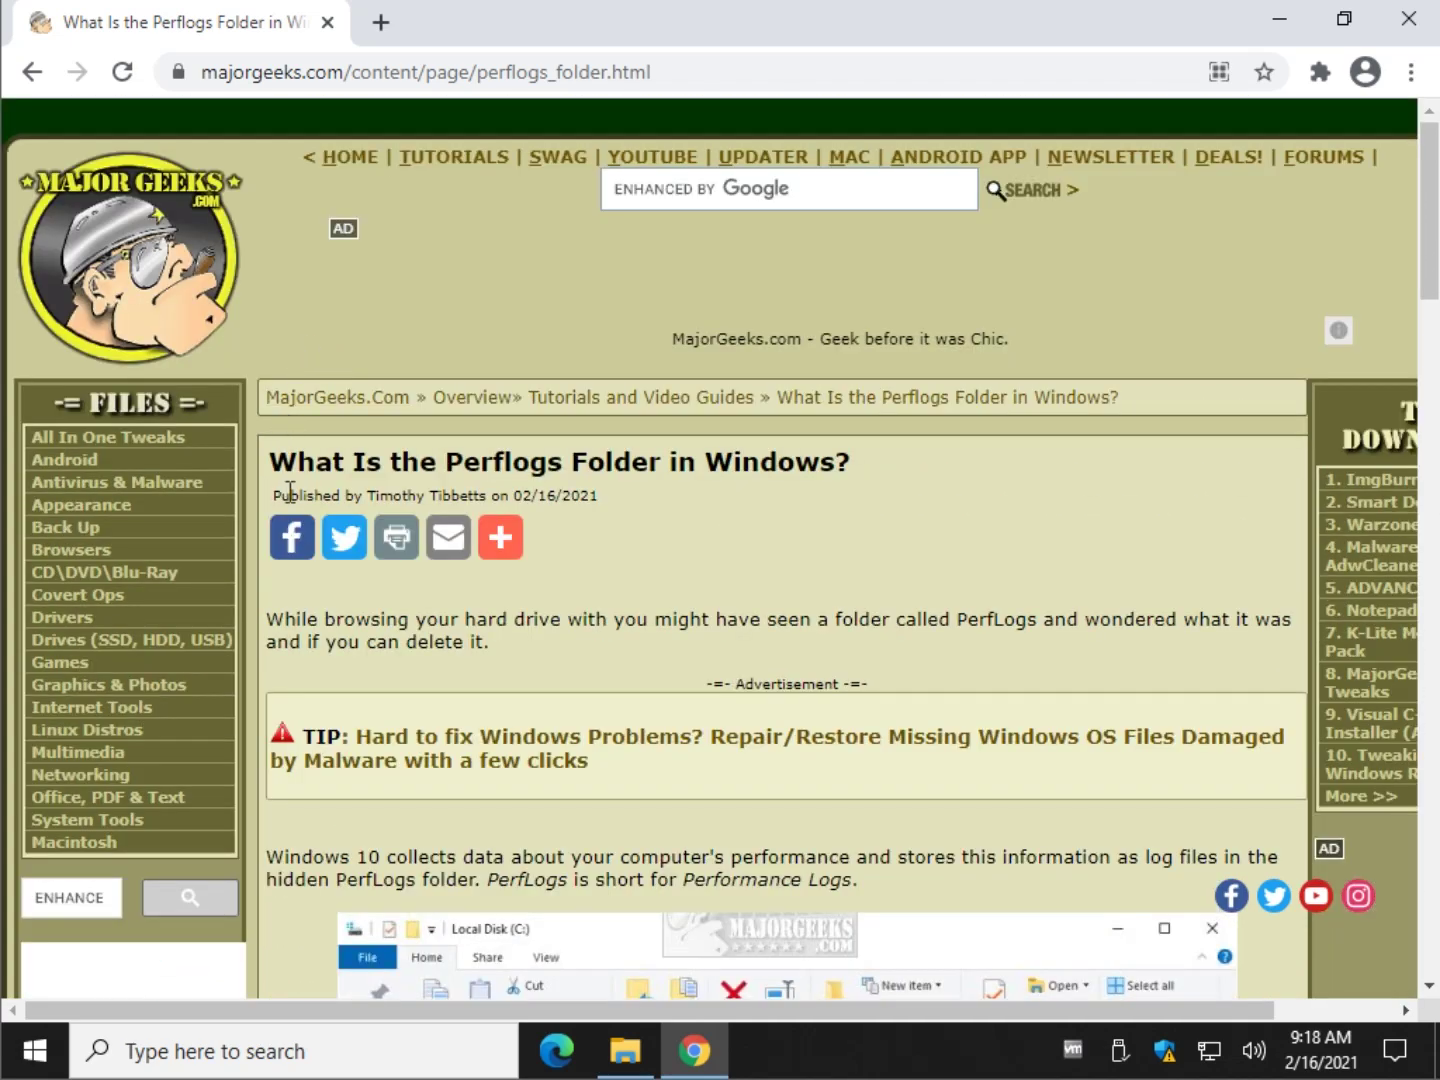
# - Highlight part of the 'What Is the Perflogs Folder in Windows?' title, then deselect it
pyautogui.moveTo(295, 462); pyautogui.dragTo(815, 461)
pyautogui.click(813, 461)
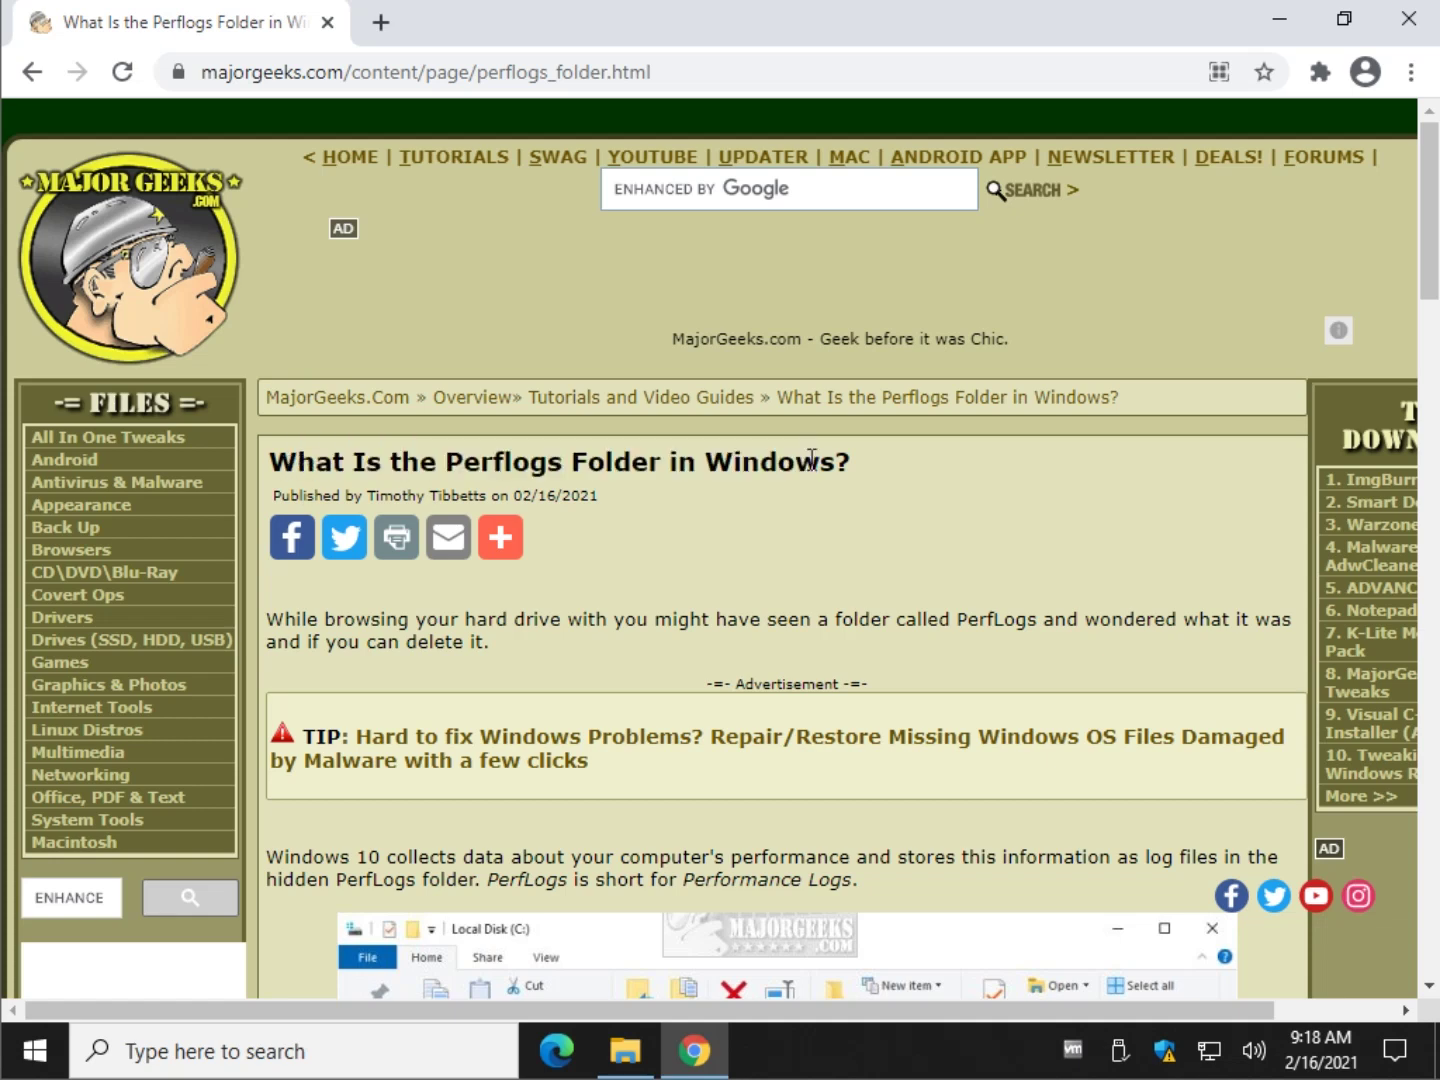